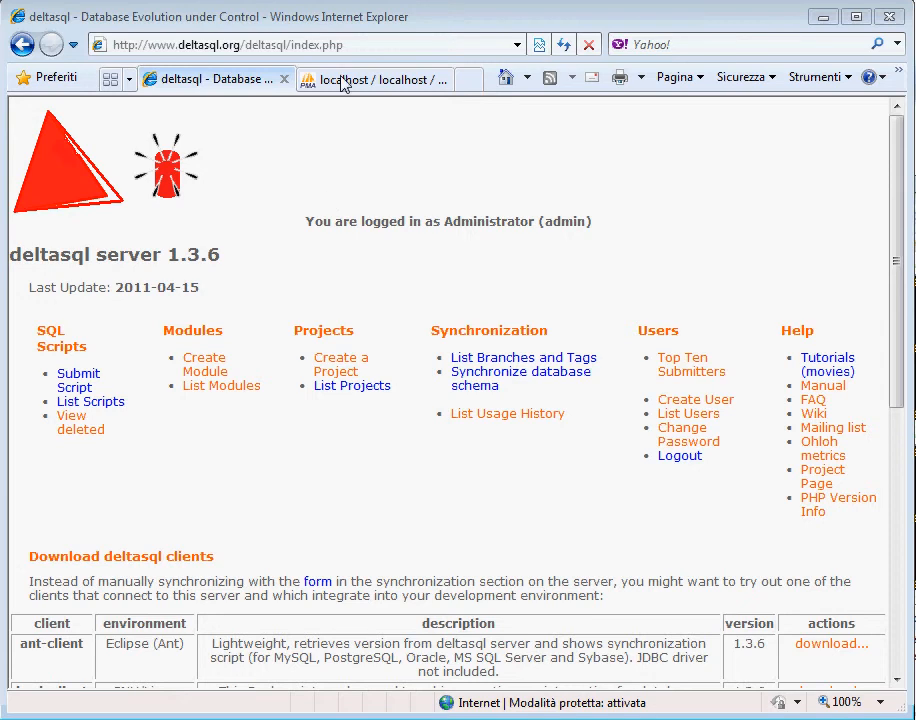
Step: View the SQL query page of the multivac database in phpMyAdmin and return to deltasql
click(341, 80)
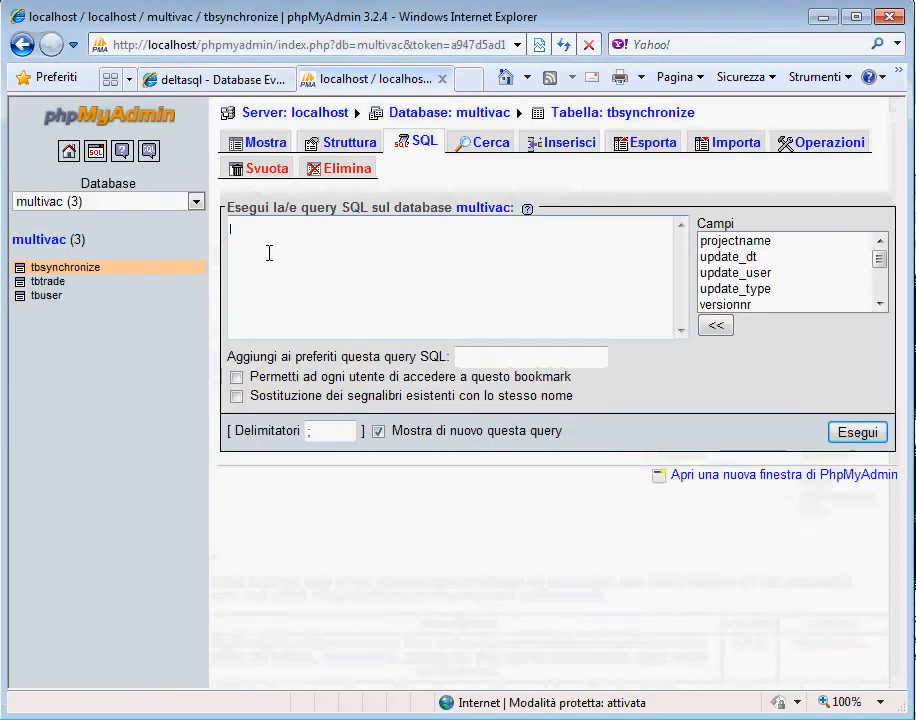
click(290, 283)
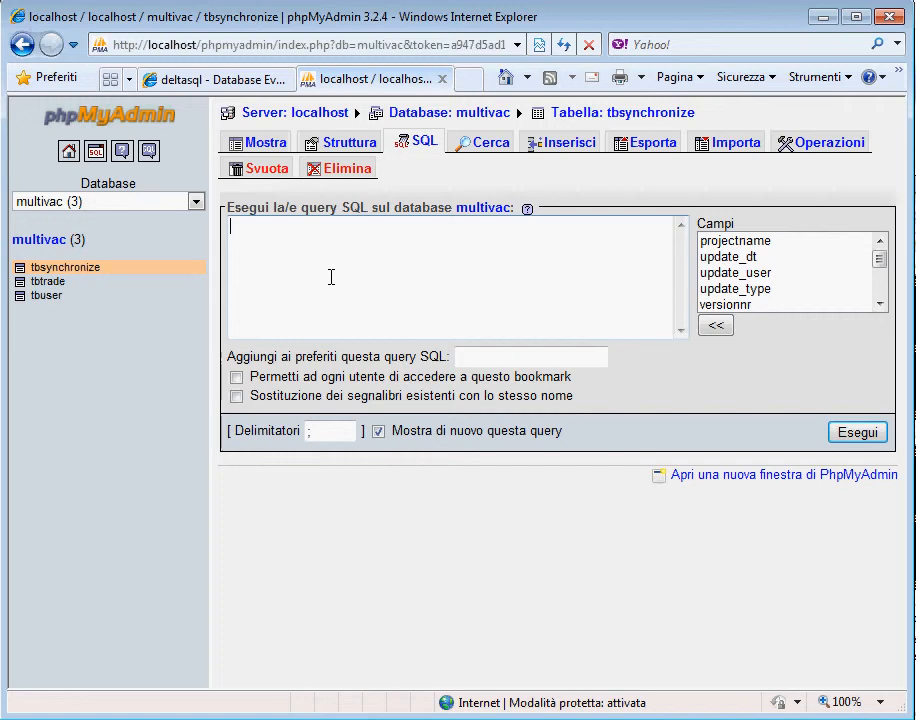
click(214, 86)
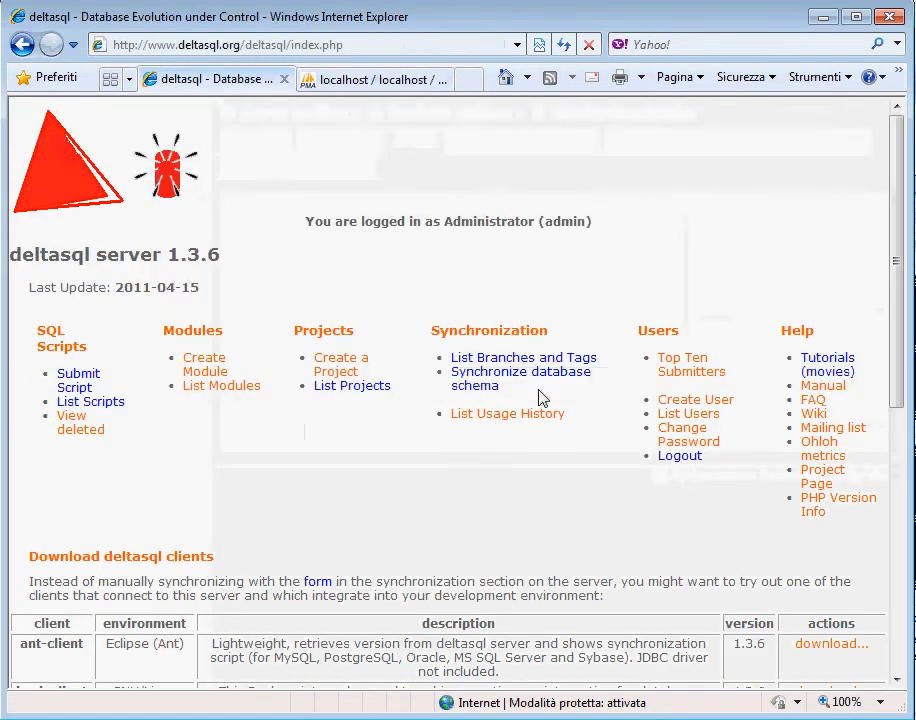
Step: Open the Database Synchronization Form and copy its query selecting the tbsynchronize record with the highest versionnr
click(484, 384)
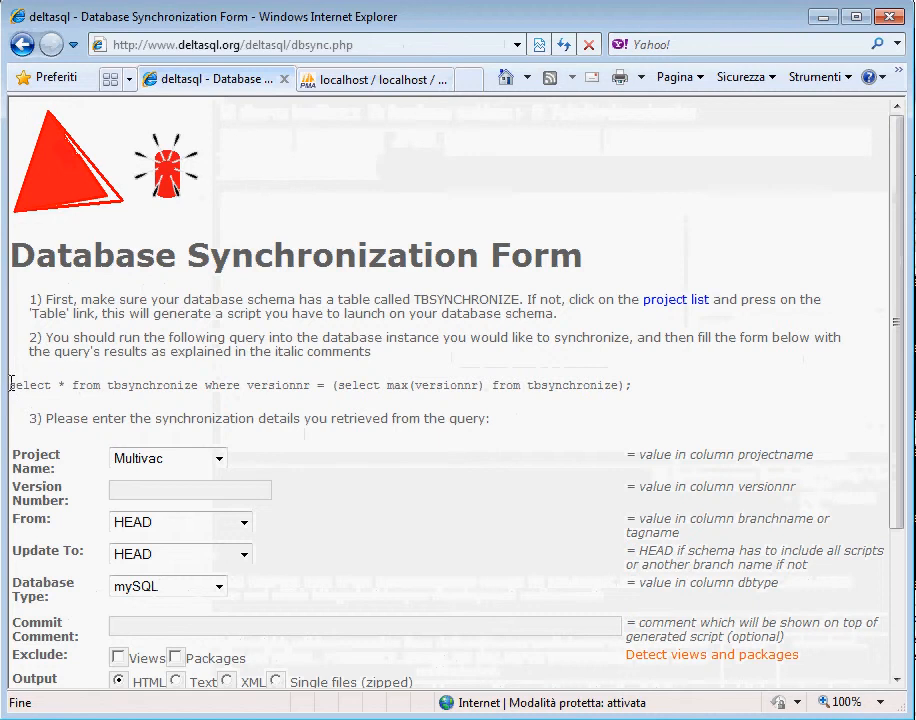
drag(11, 383, 620, 386)
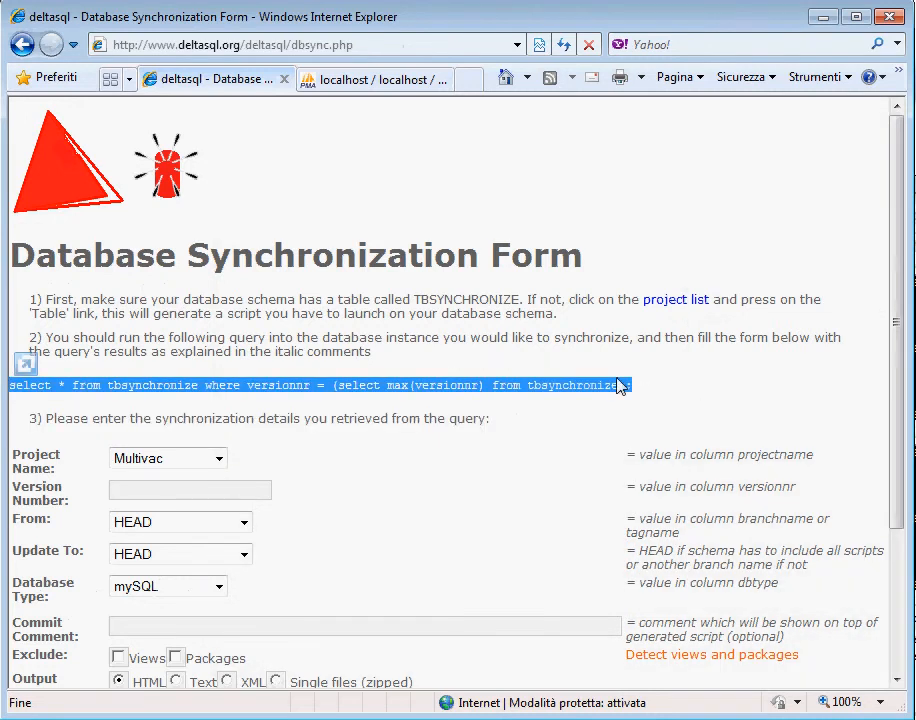
right_click(620, 386)
click(640, 412)
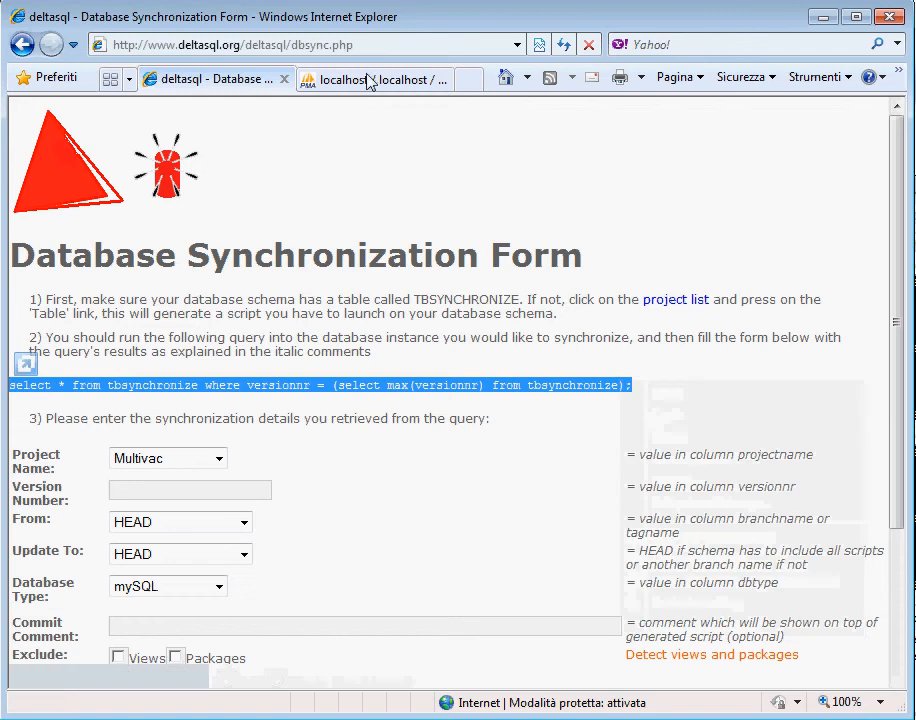
Step: Paste the copied tbsynchronize query into phpMyAdmin, run it on the multivac database and highlight the resulting project name
click(370, 80)
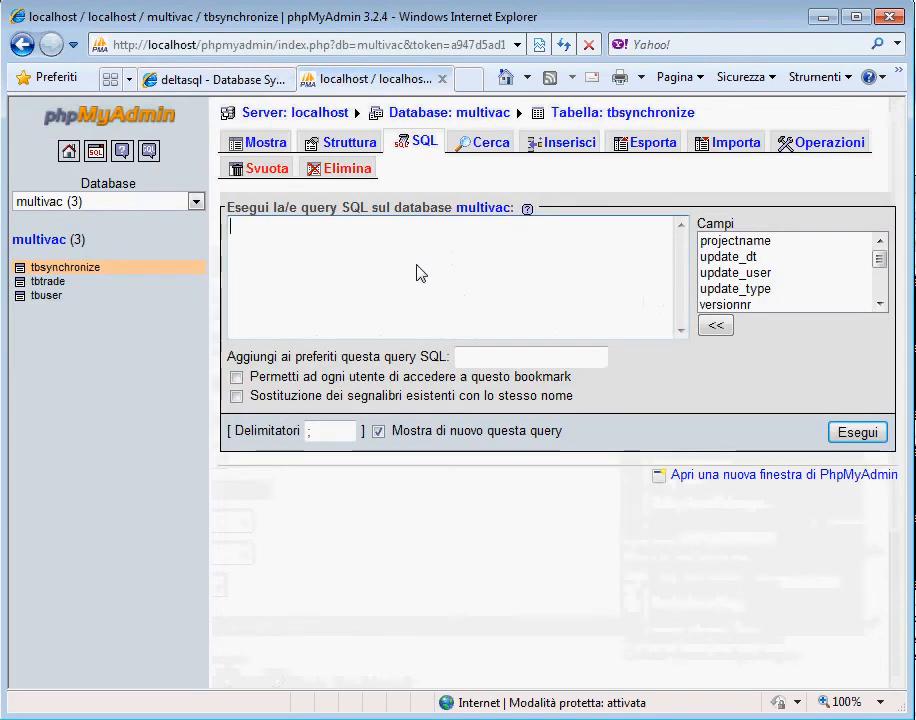
right_click(412, 262)
click(465, 343)
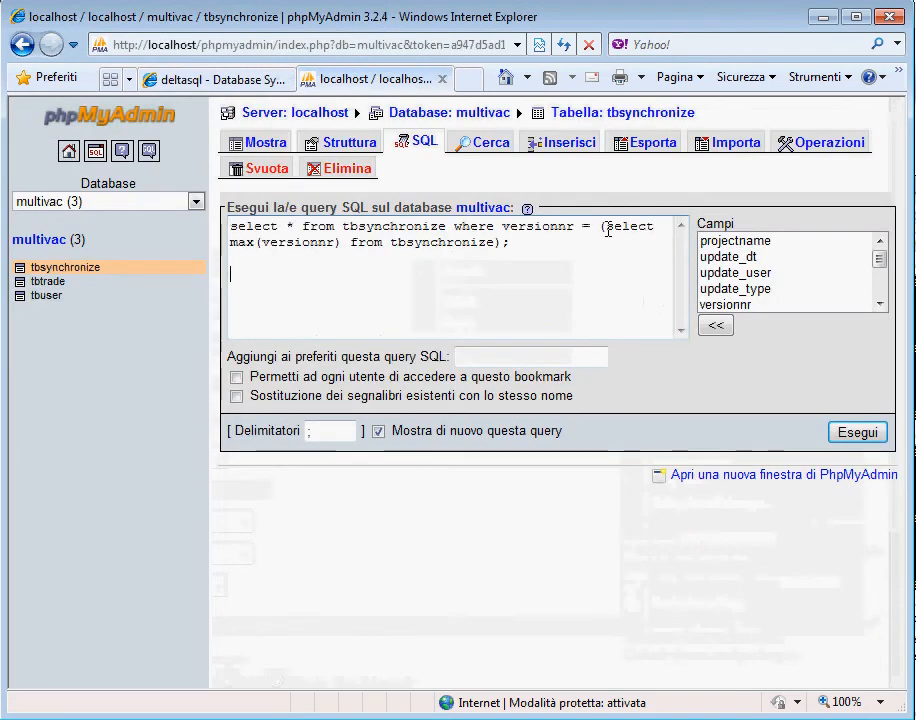
drag(478, 257, 421, 257)
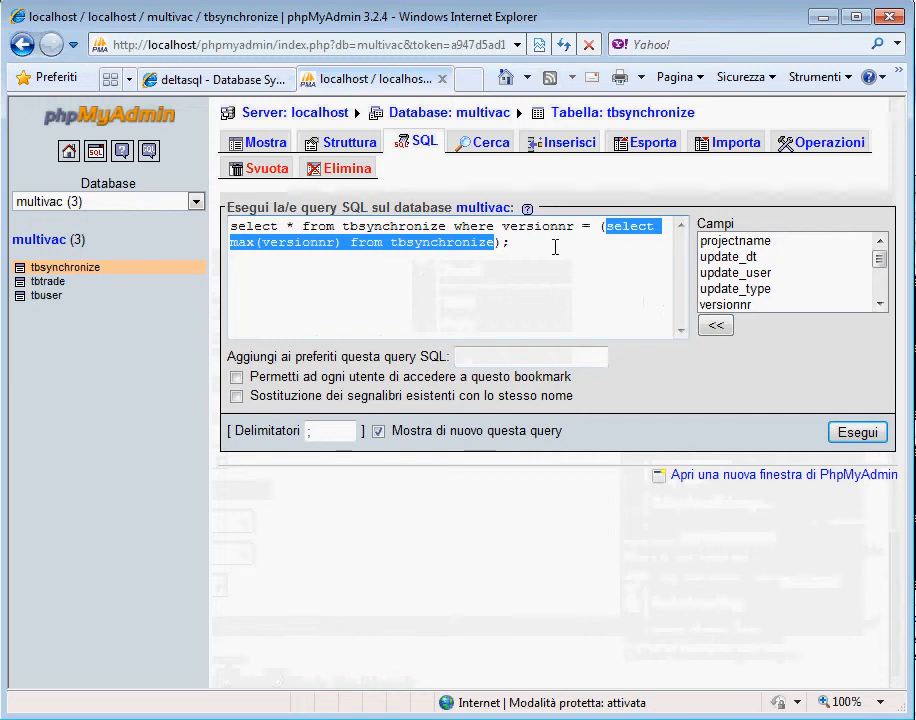
double_click(290, 227)
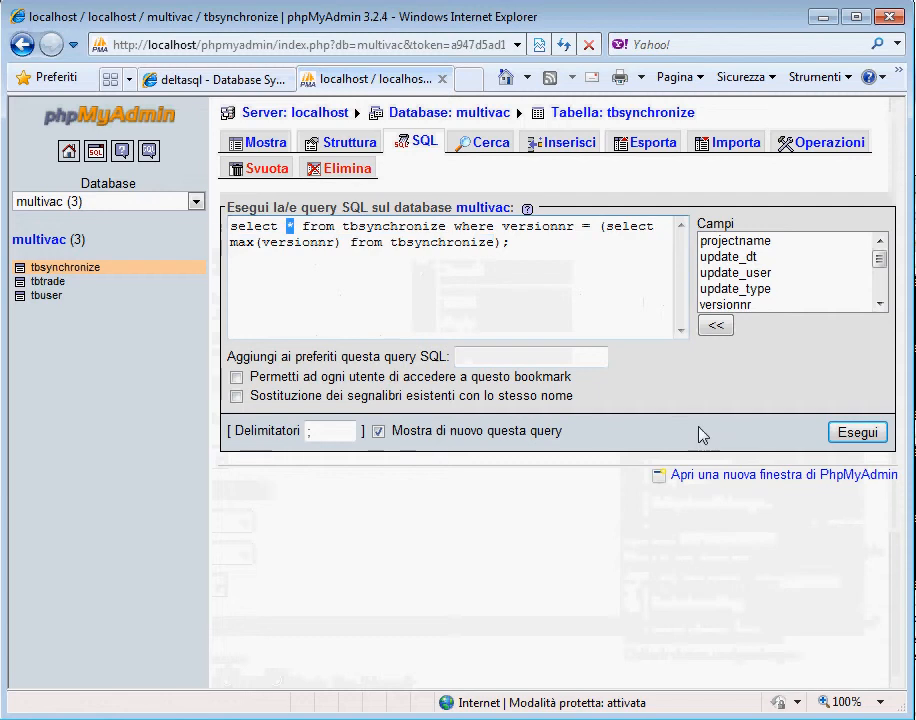
click(855, 435)
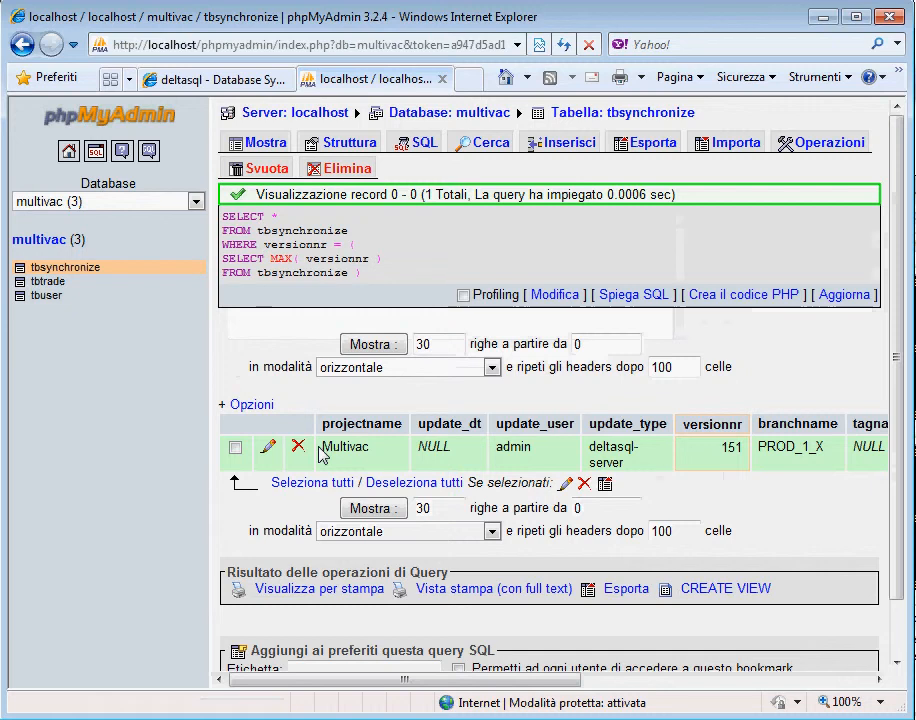
drag(372, 452, 321, 448)
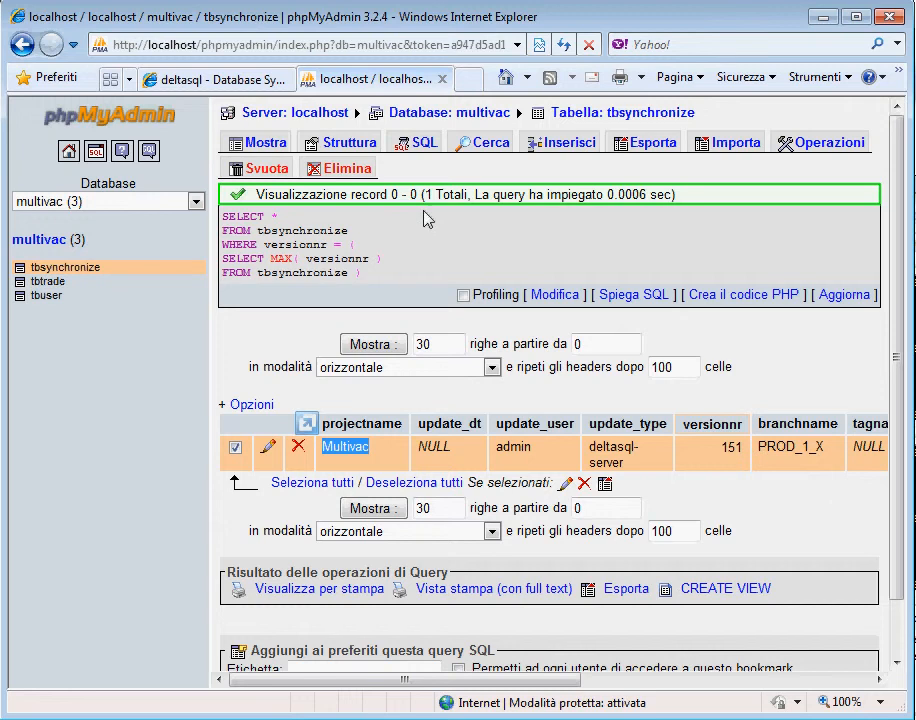
Step: Start a new database script from deltasql's script list and assign it to multivac-module
click(188, 84)
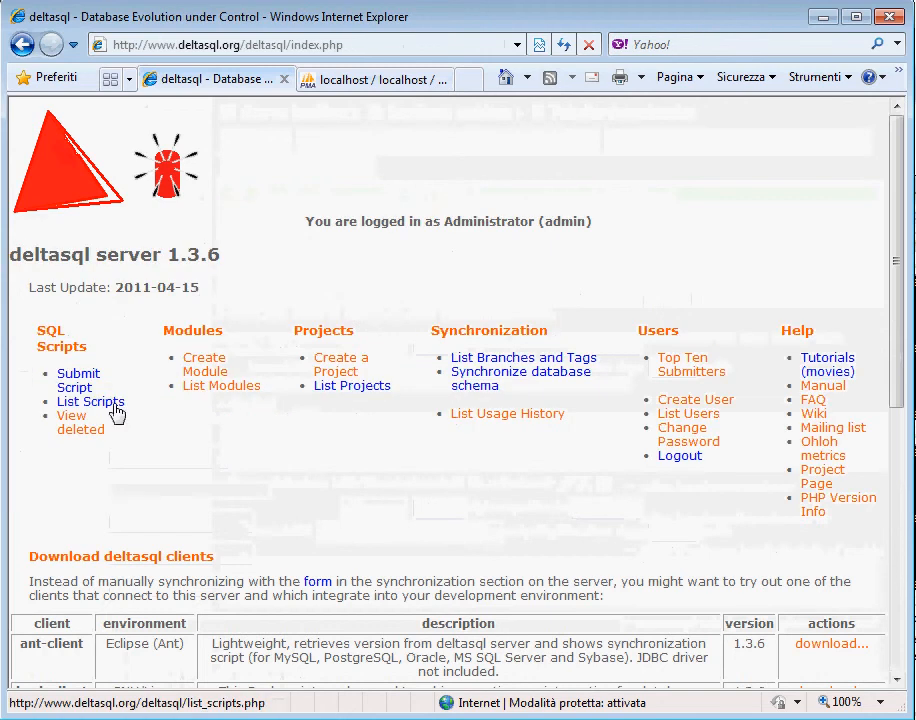
click(112, 402)
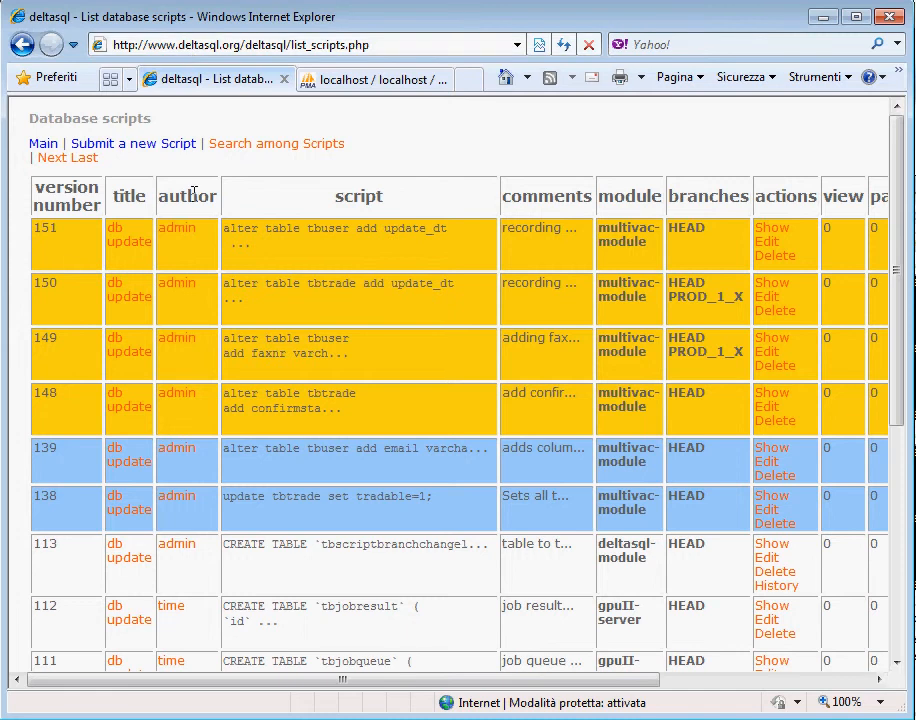
click(157, 151)
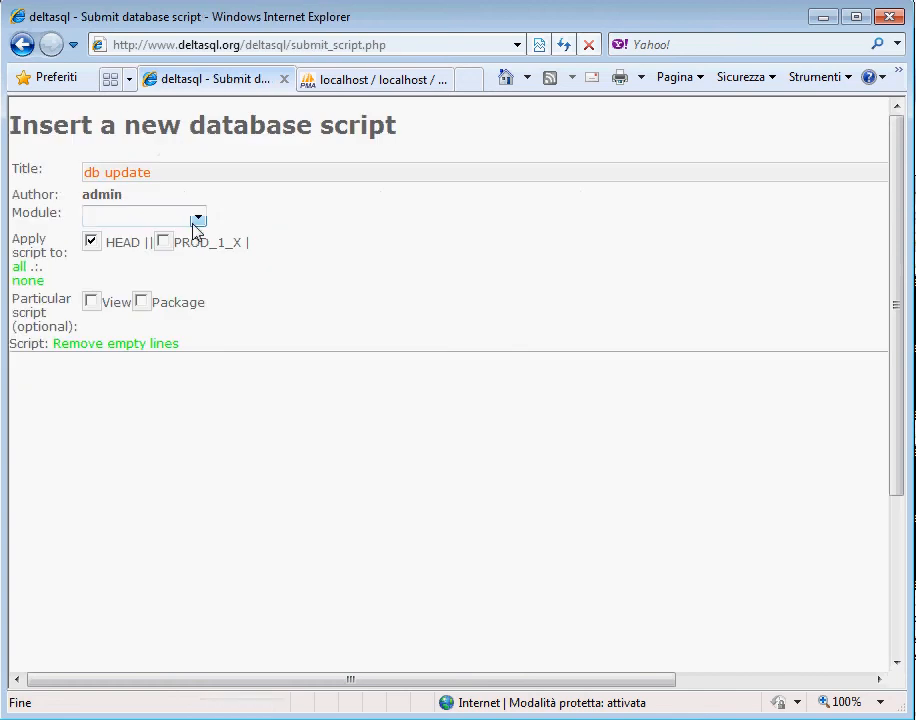
click(197, 220)
click(190, 301)
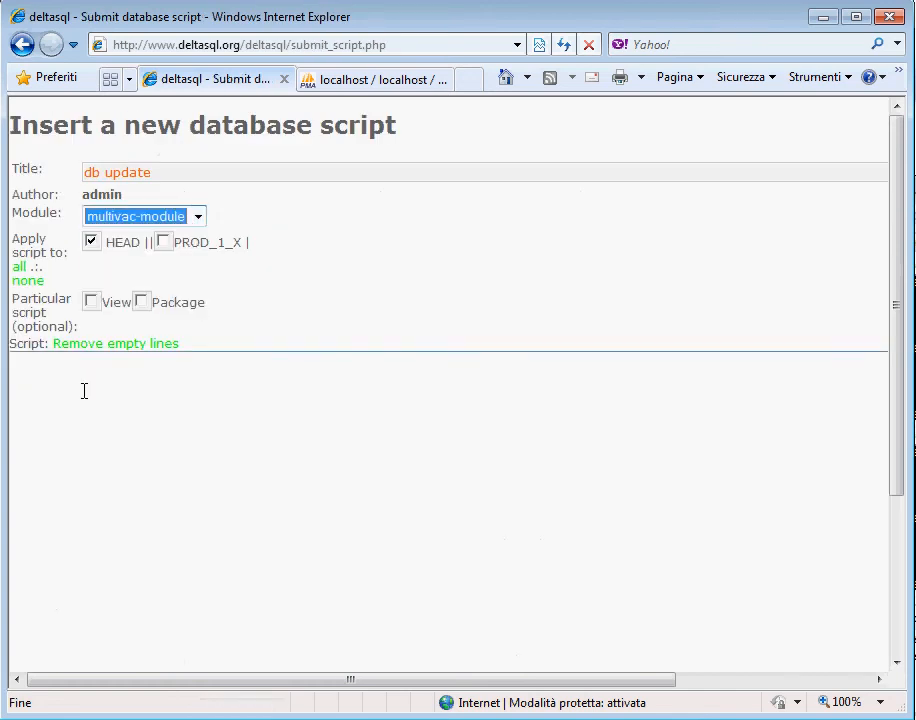
Step: Enter the script text "update tbtrade set confirmstatus=10;"
click(107, 377)
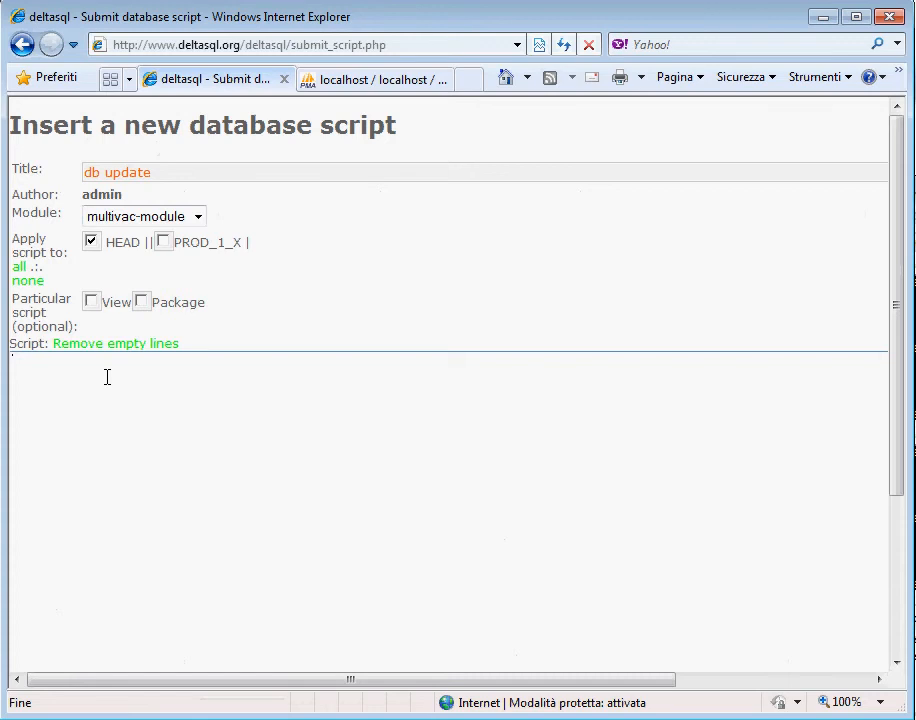
text(update tbtrade set confirmstatus)
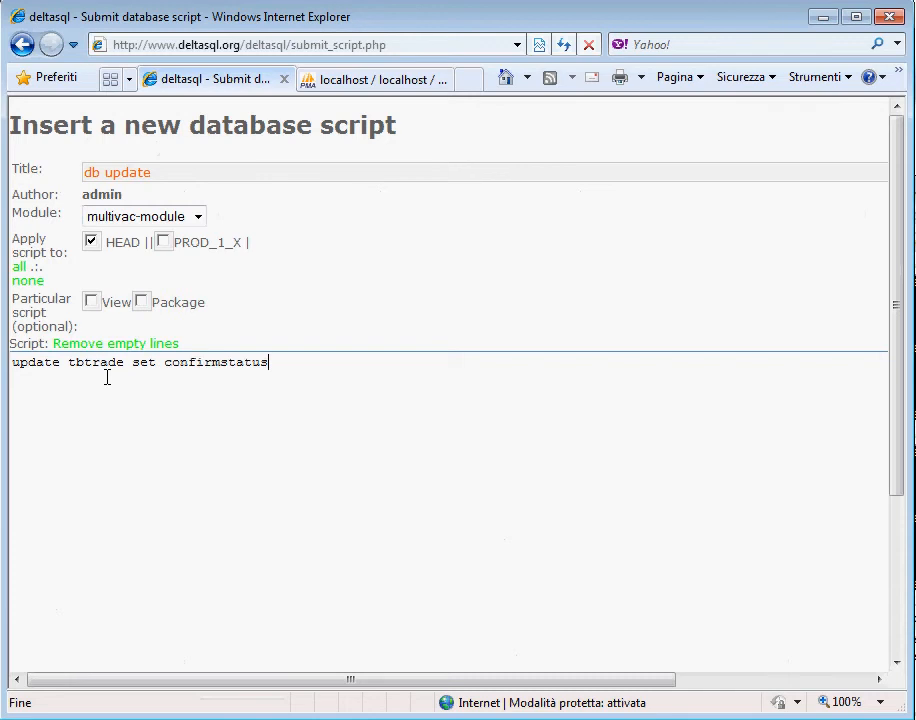
text(=10;)
Step: Add the comment "sets confirmstatus to NEW." and submit the script
scroll(310, 660, down, 3)
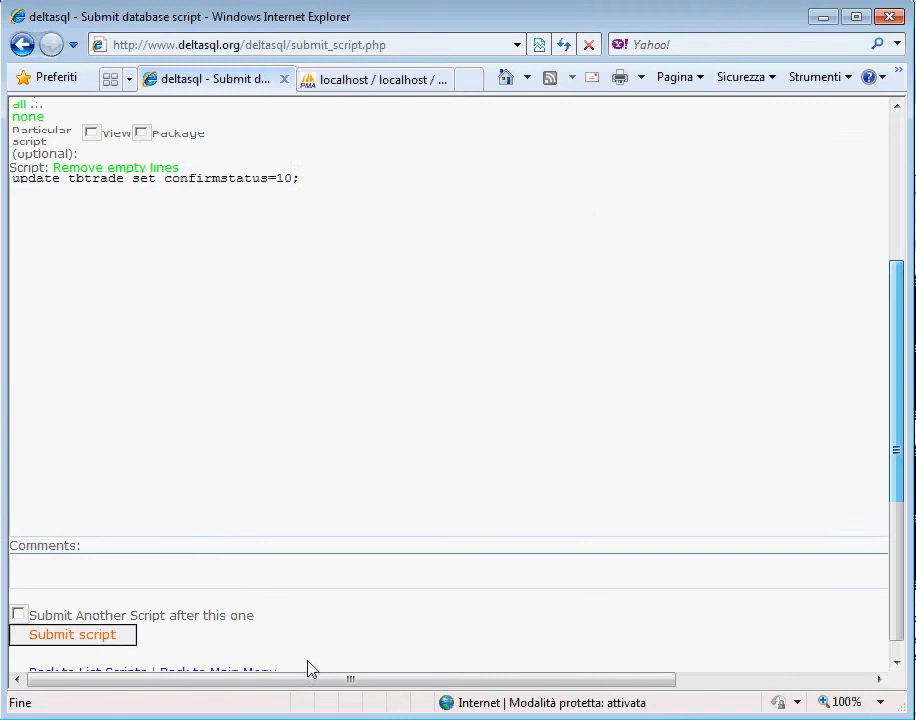
click(193, 566)
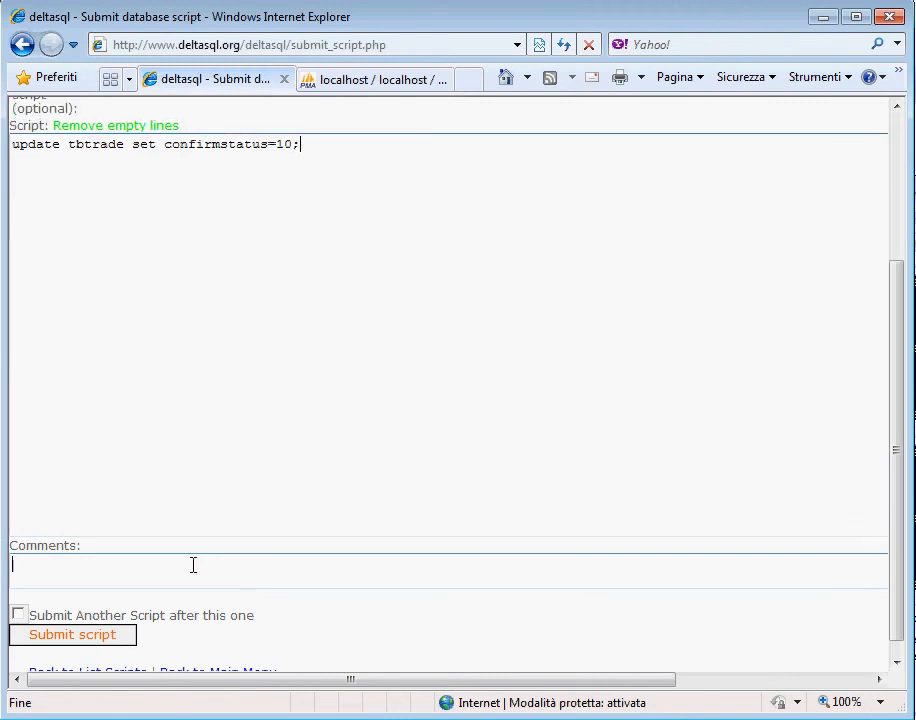
text(set)
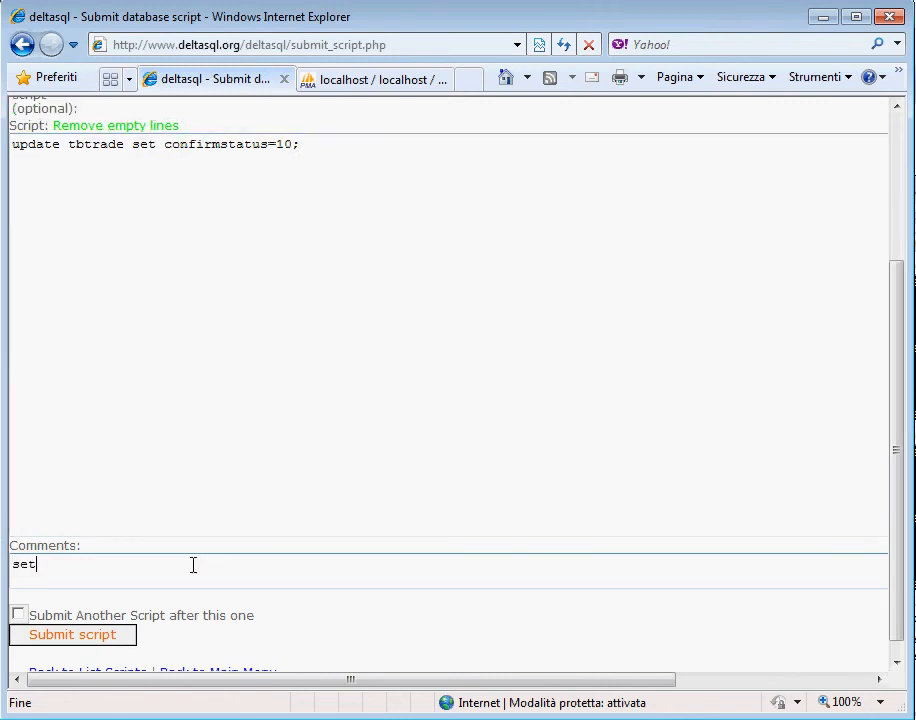
text(s confirmstatus to NE)
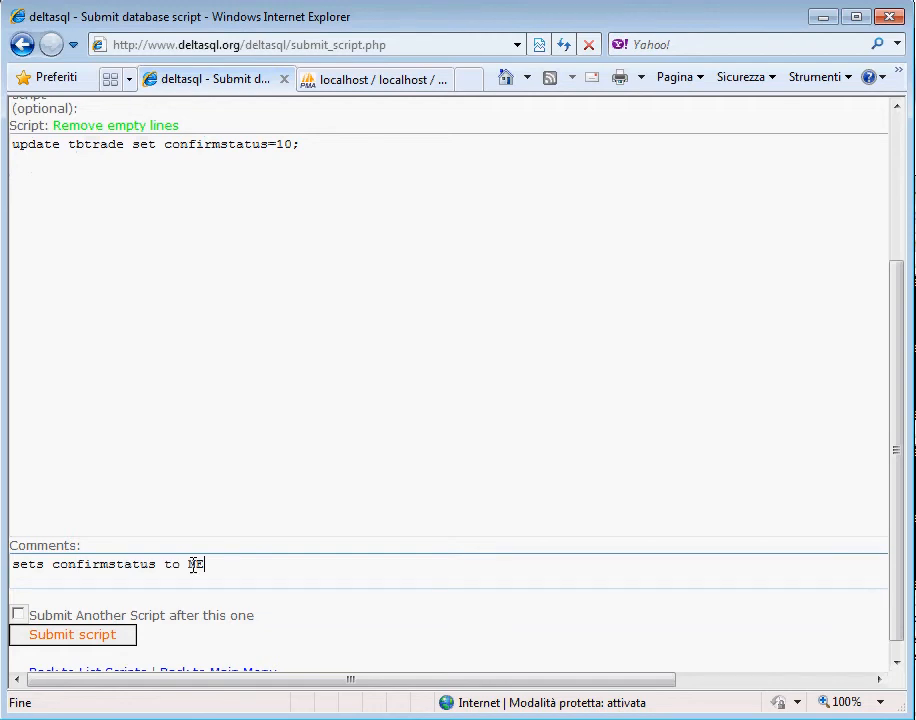
text(W.)
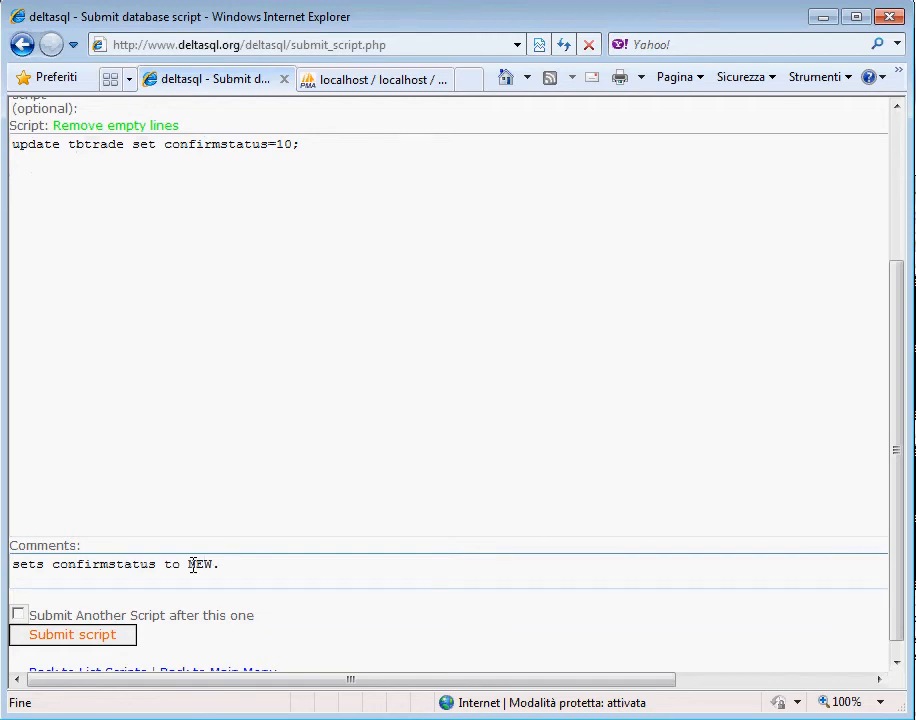
click(108, 640)
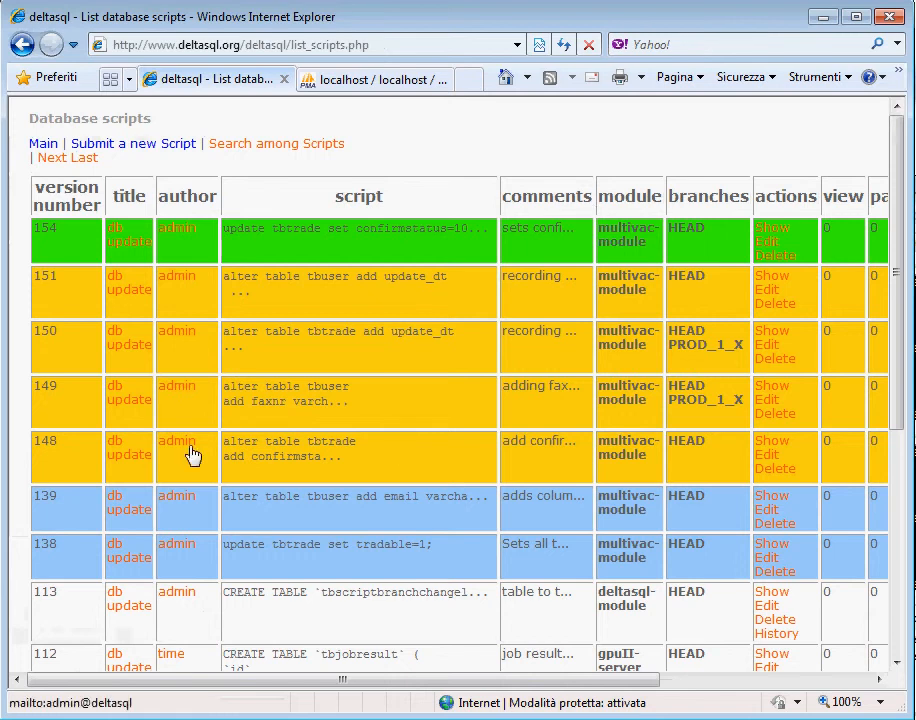
Step: Review the tbsynchronize query result in phpMyAdmin and reopen deltasql's Database Synchronization Form
click(385, 80)
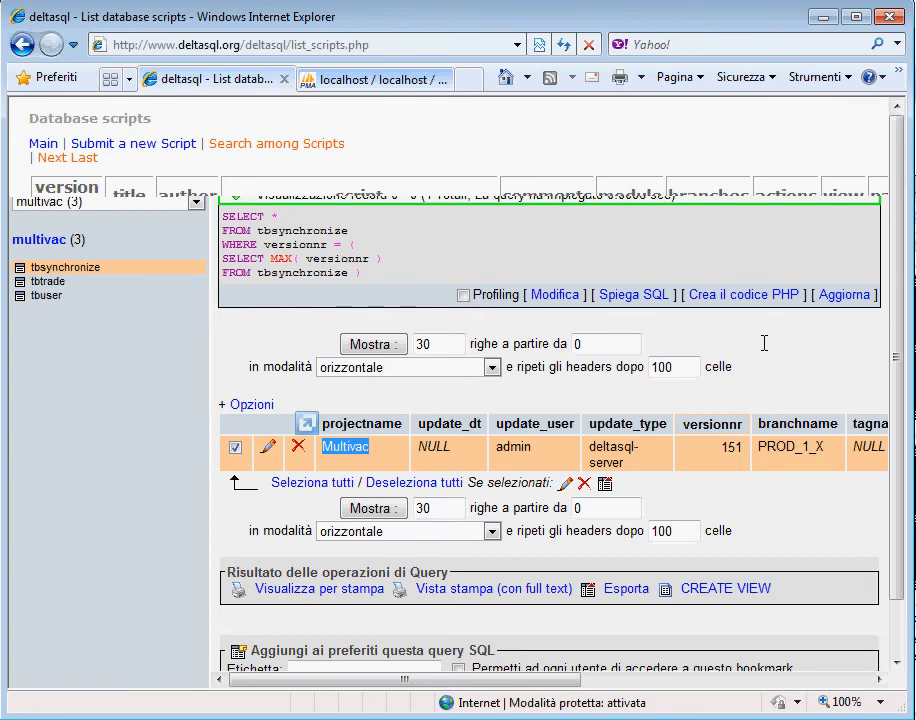
click(238, 85)
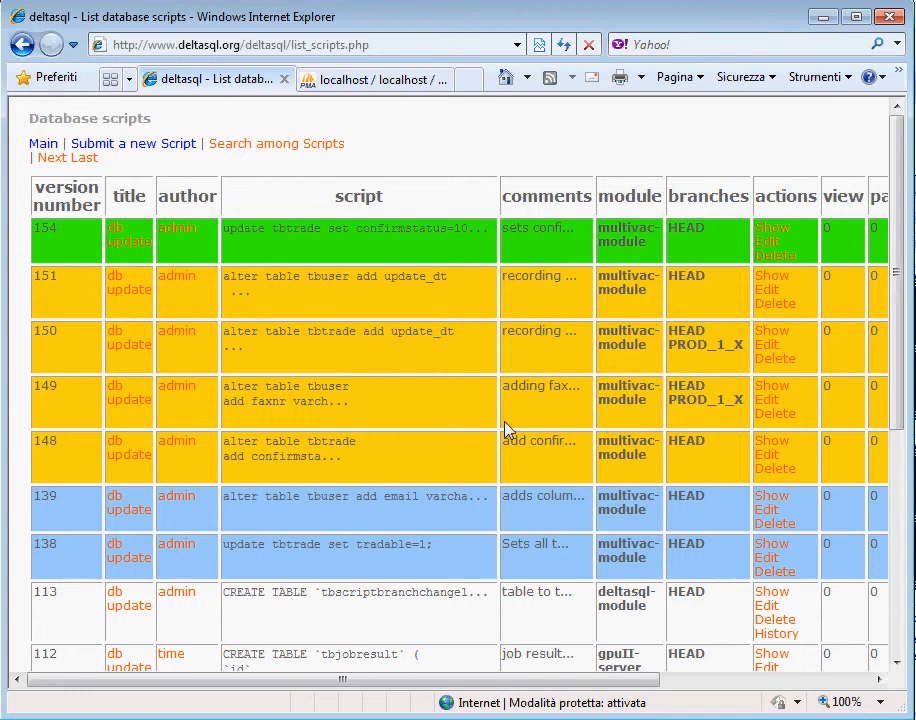
click(44, 145)
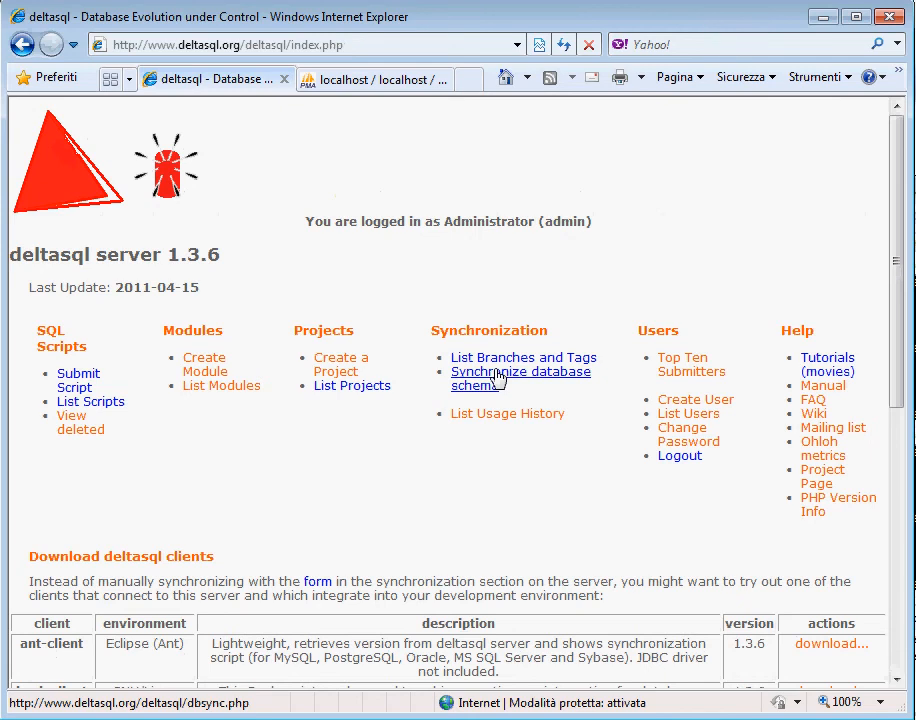
click(495, 376)
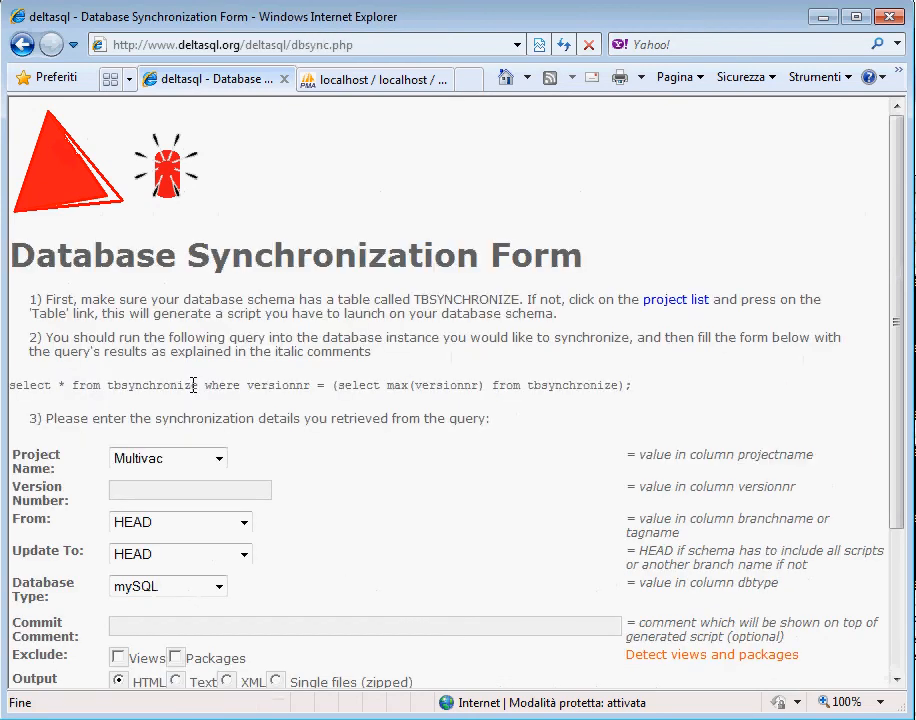
drag(193, 385, 634, 388)
Step: Look up the versionnr in the phpMyAdmin query result and set the synchronization form's Version Number to 151
click(372, 86)
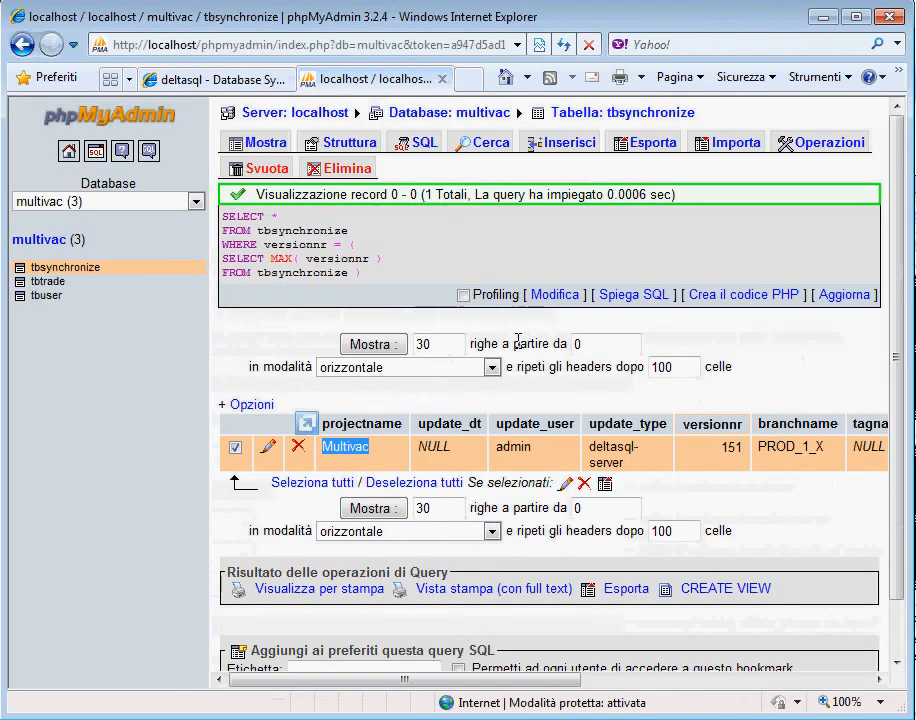
double_click(745, 450)
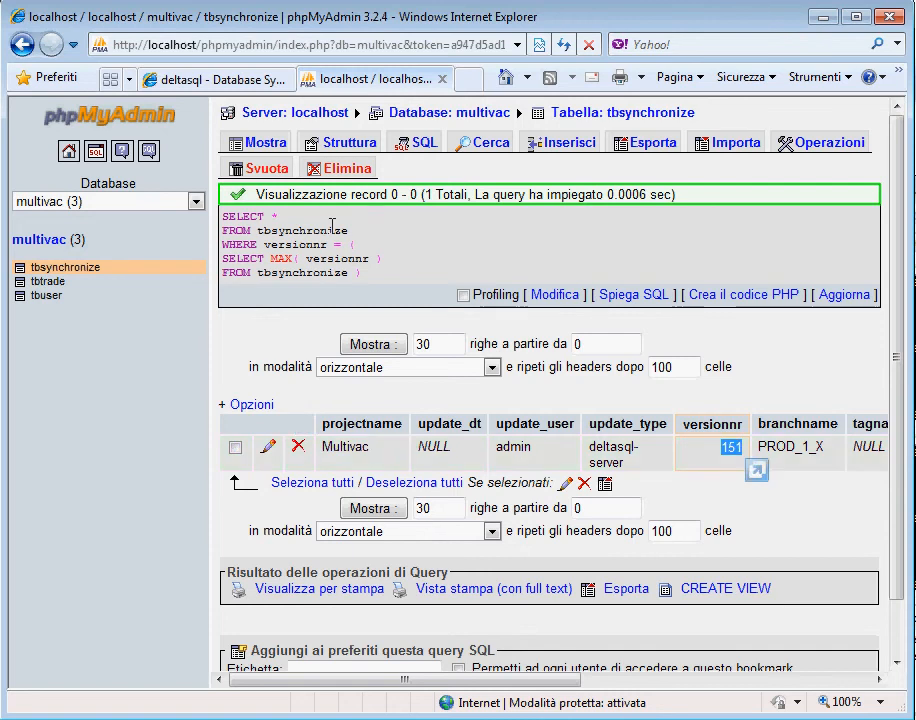
click(220, 80)
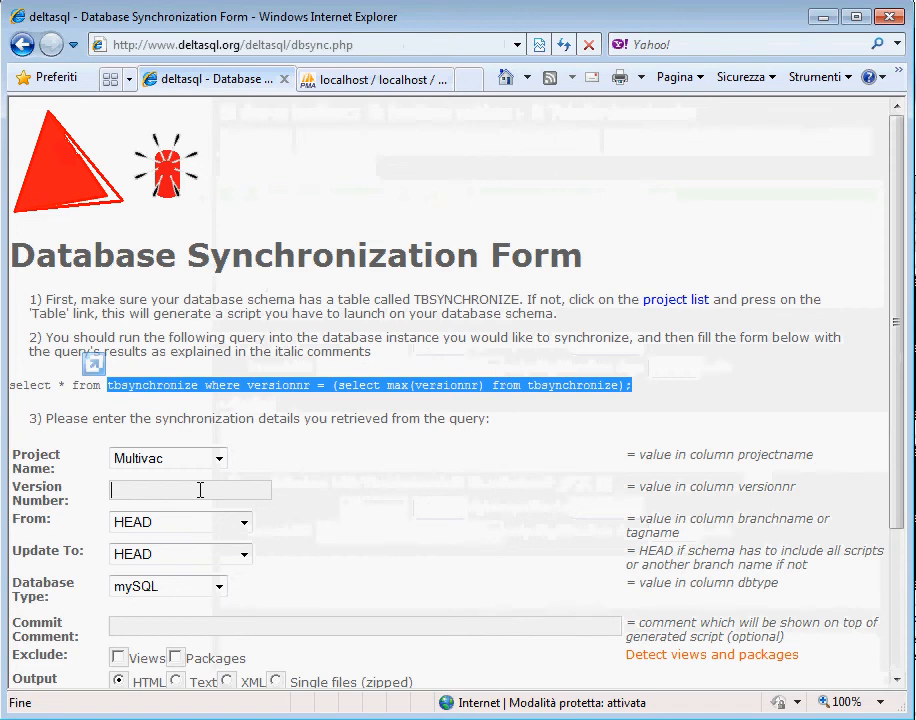
text(1)
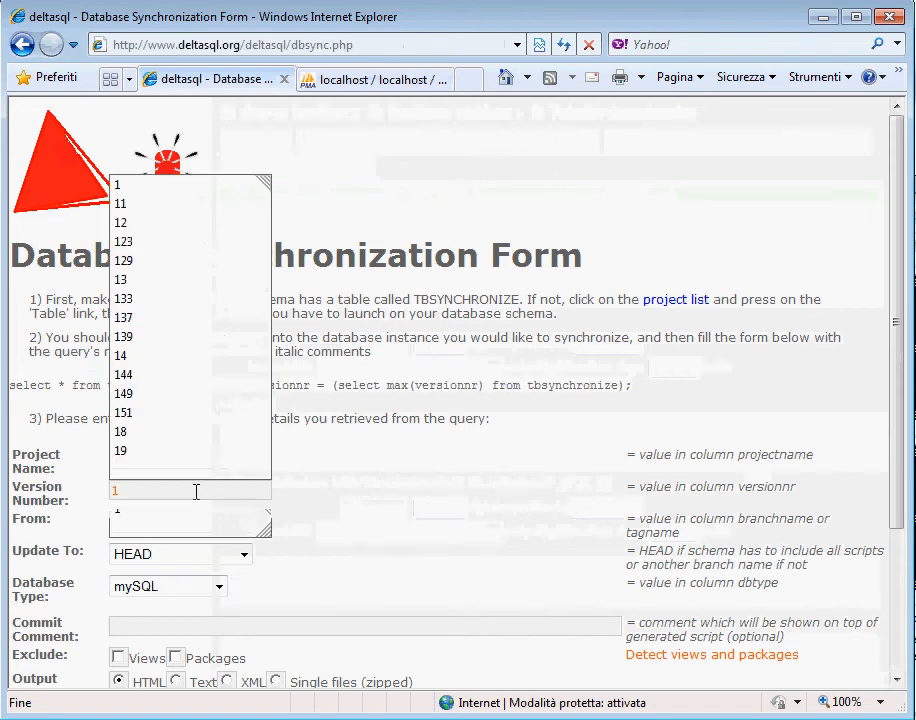
text(51)
click(763, 549)
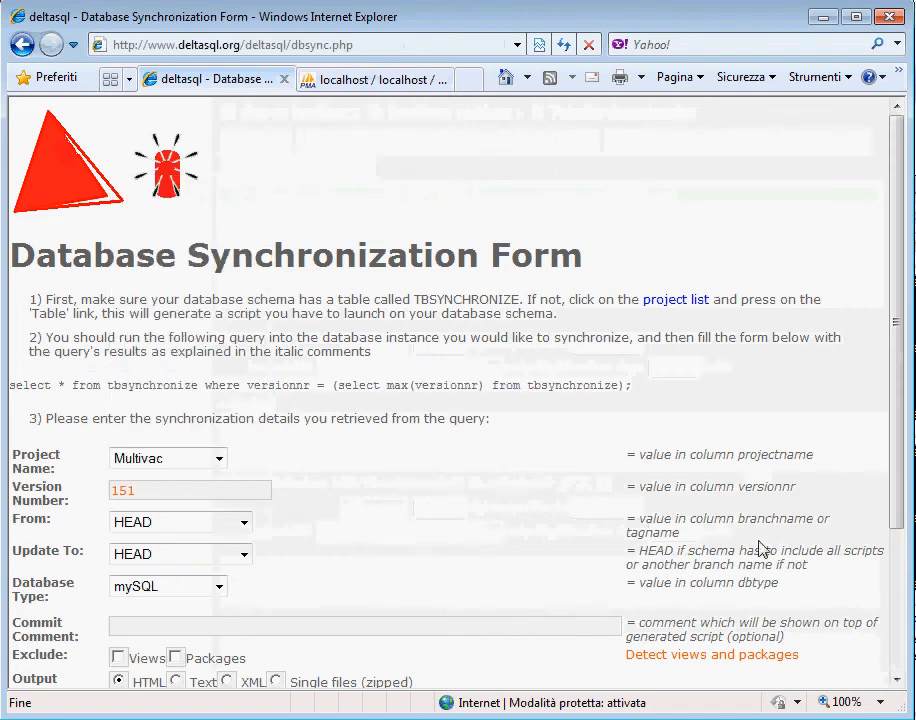
Step: Look up the branchname in the phpMyAdmin query result and set the synchronization form's From field to PROD_1_X
triple_click(762, 524)
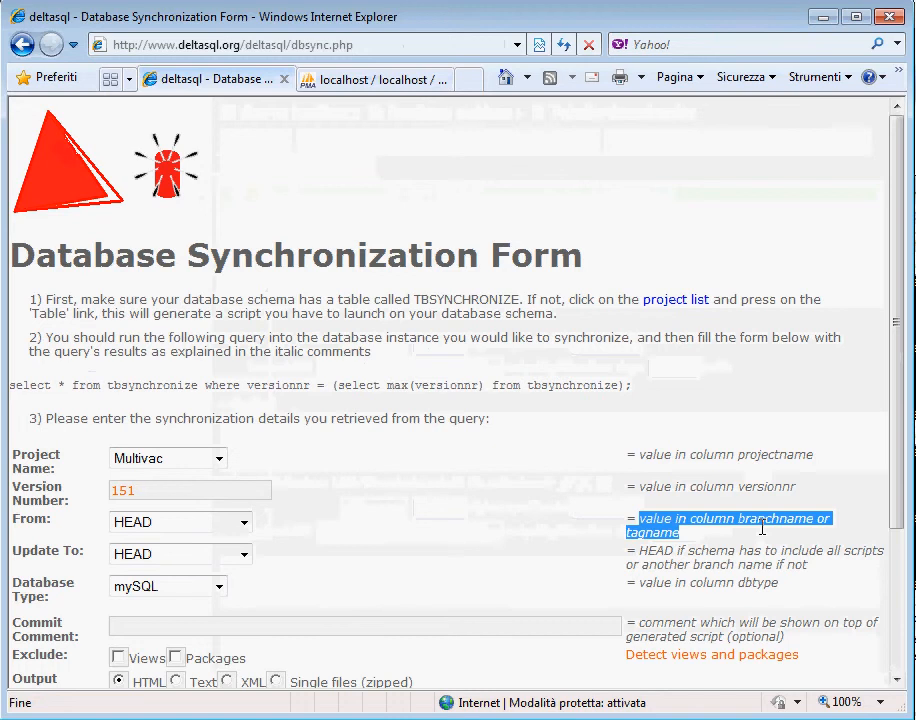
click(378, 79)
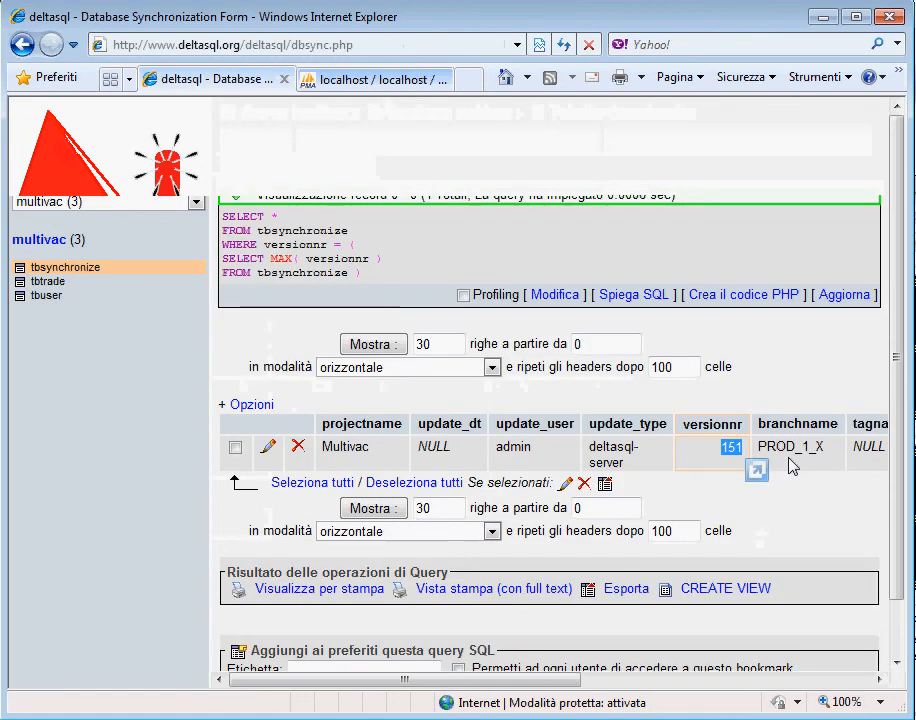
double_click(818, 448)
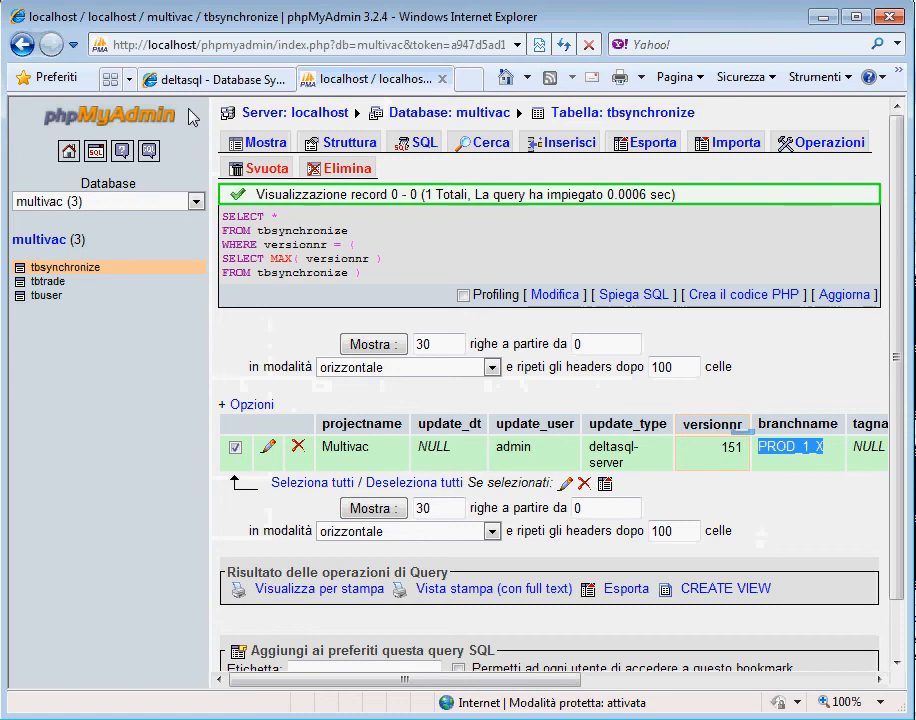
click(210, 81)
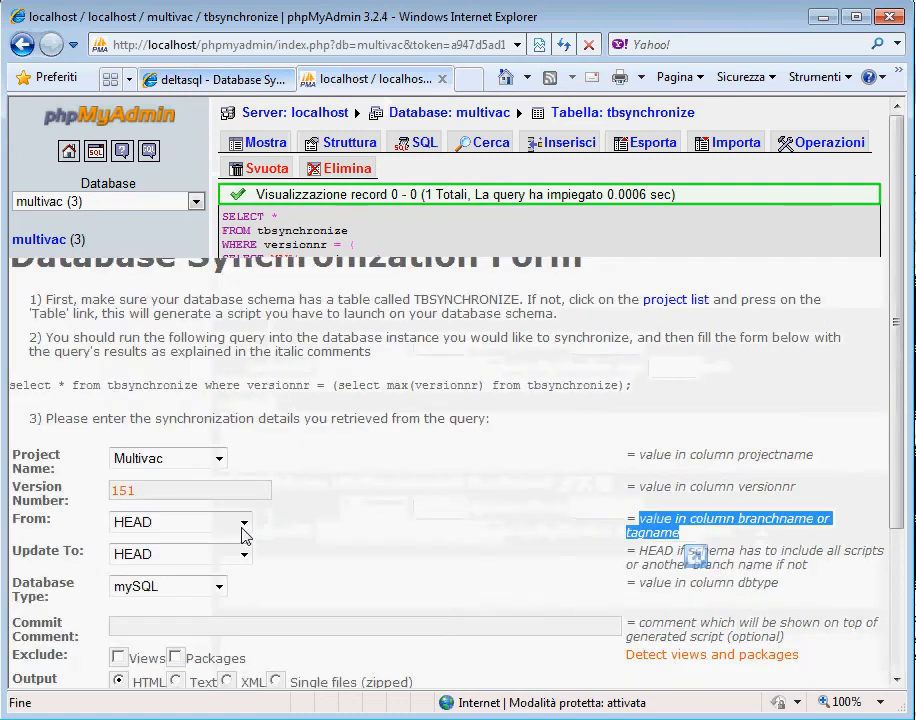
click(243, 526)
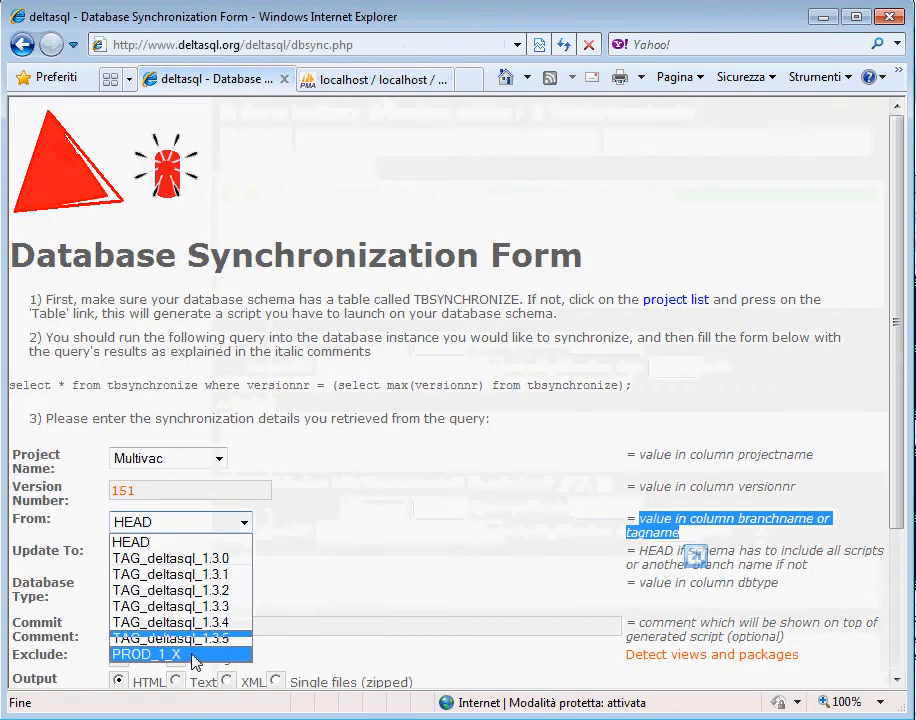
click(195, 656)
Step: Set the synchronization form's Update To field to PROD_1_X
scroll(358, 444, down, 3)
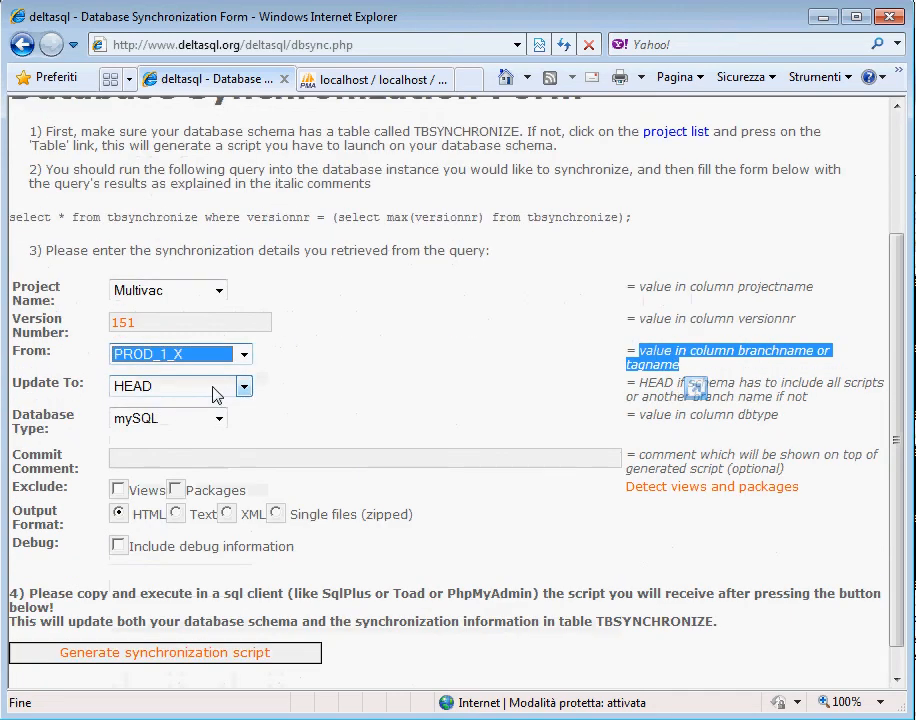
click(242, 390)
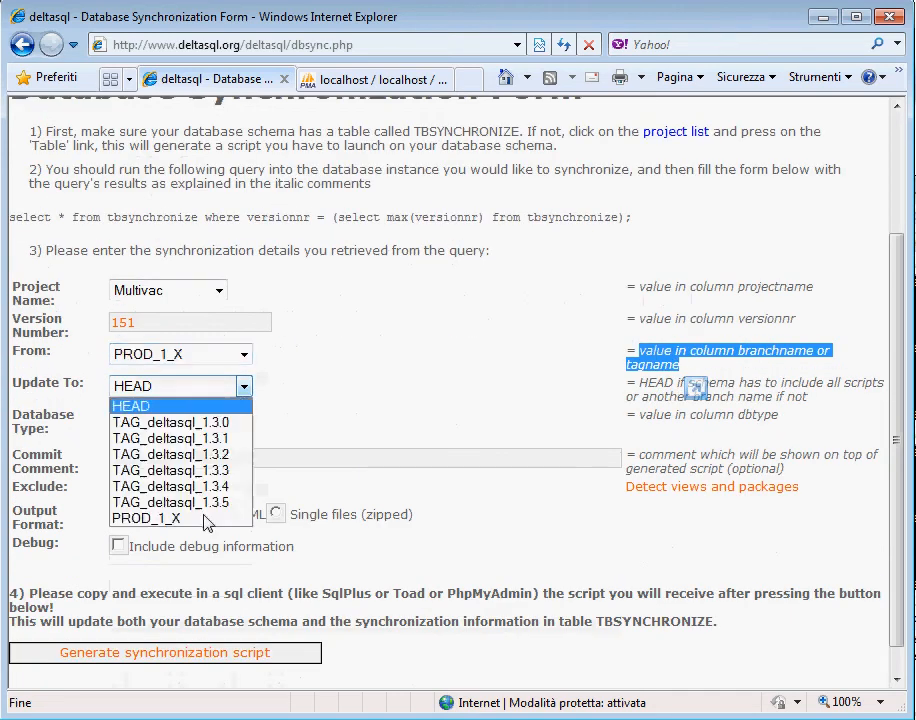
click(206, 518)
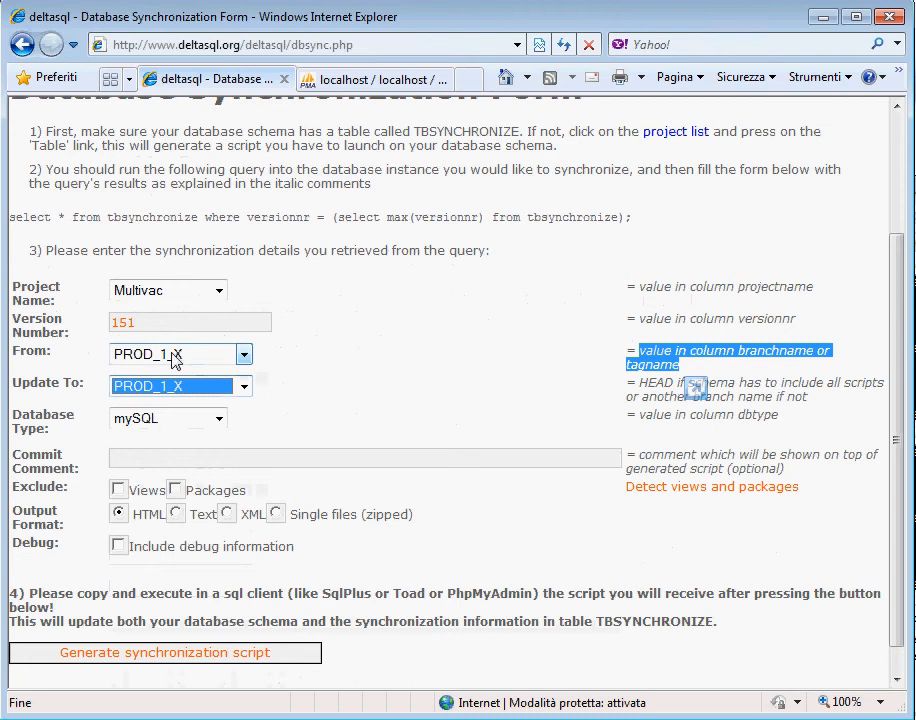
Step: Set the Update To field to HEAD and generate the synchronization script
click(243, 387)
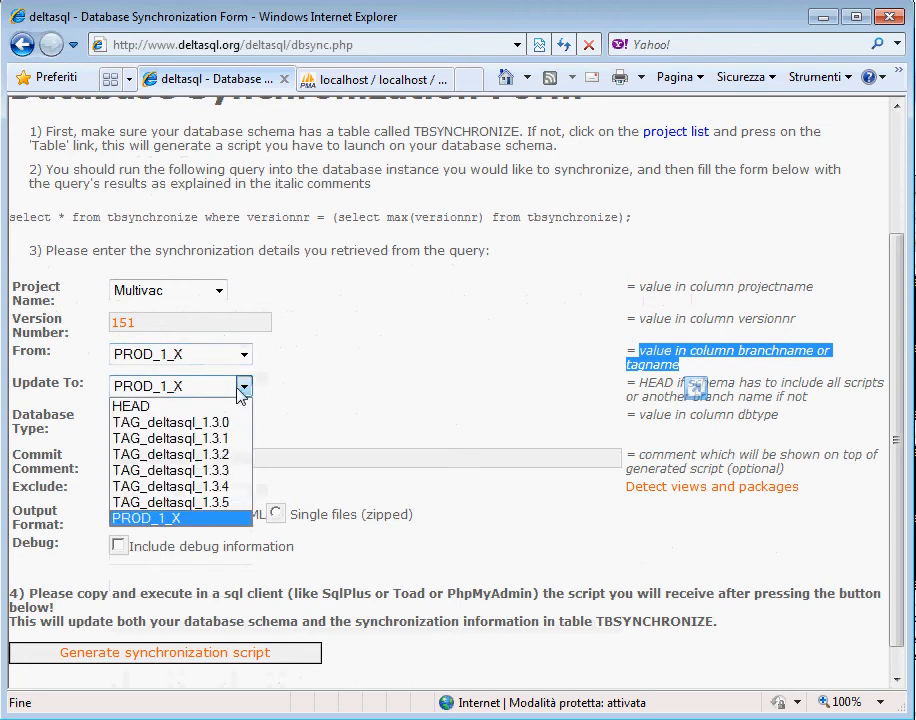
click(145, 408)
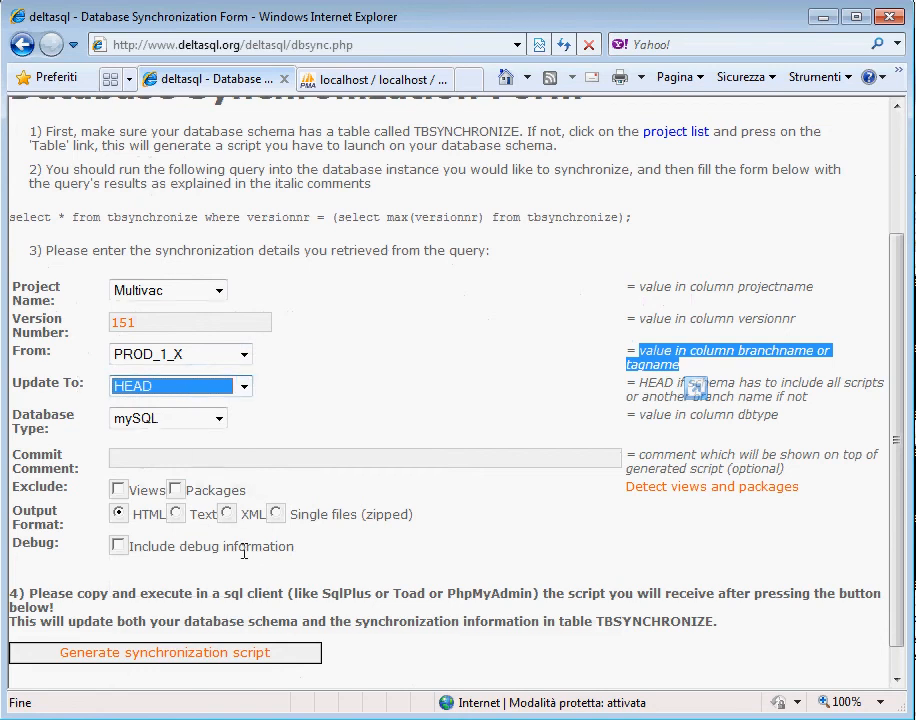
click(243, 658)
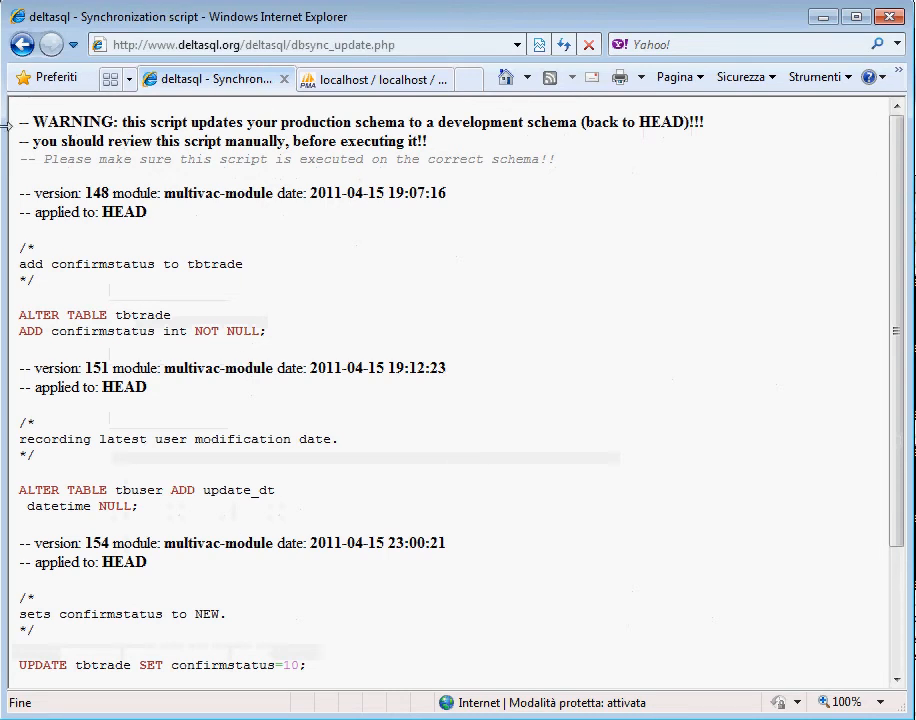
Step: Examine the generated script's opening warning lines and read through the script from start to end
drag(19, 122, 374, 166)
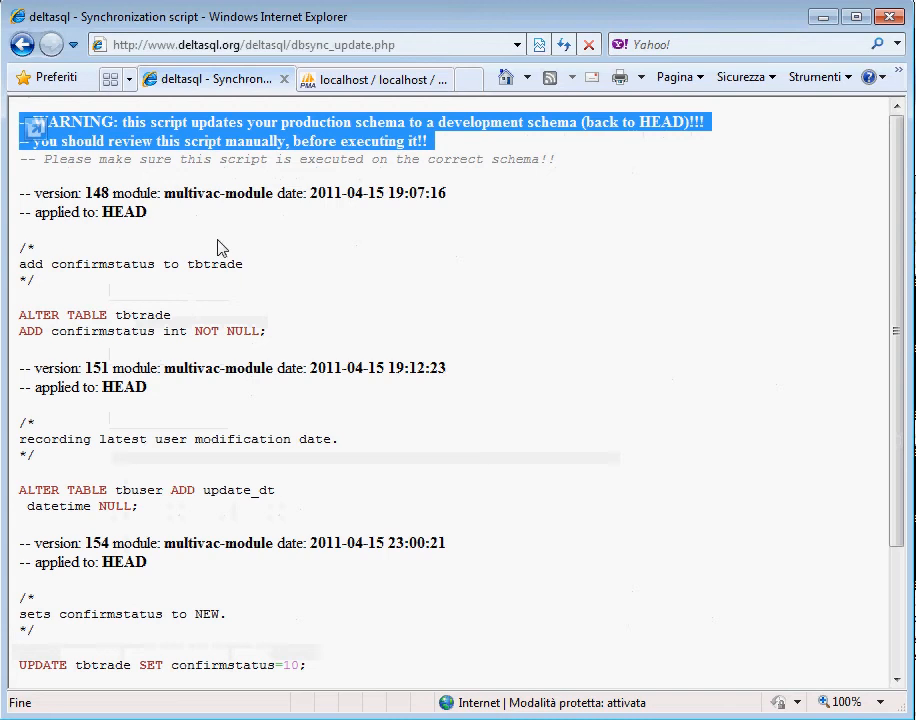
scroll(241, 283, down, 1)
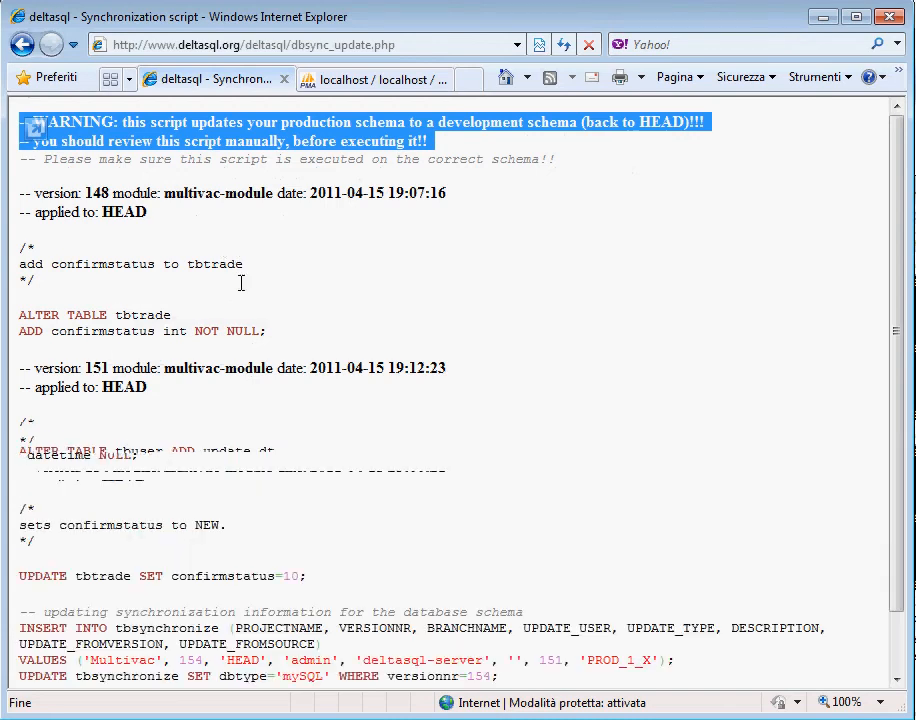
scroll(149, 157, down, 2)
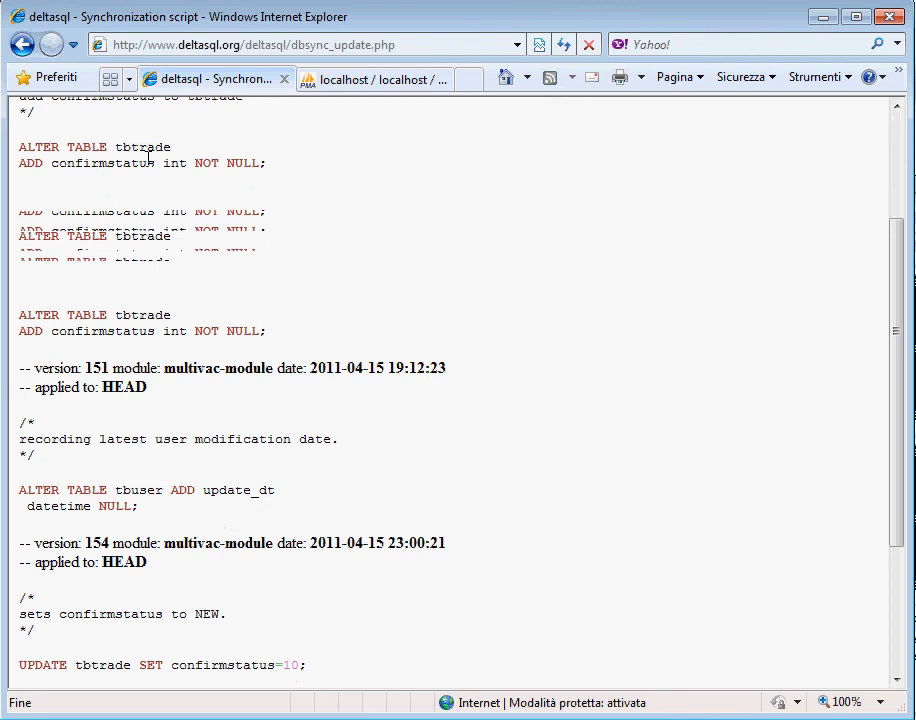
scroll(149, 157, up, 2)
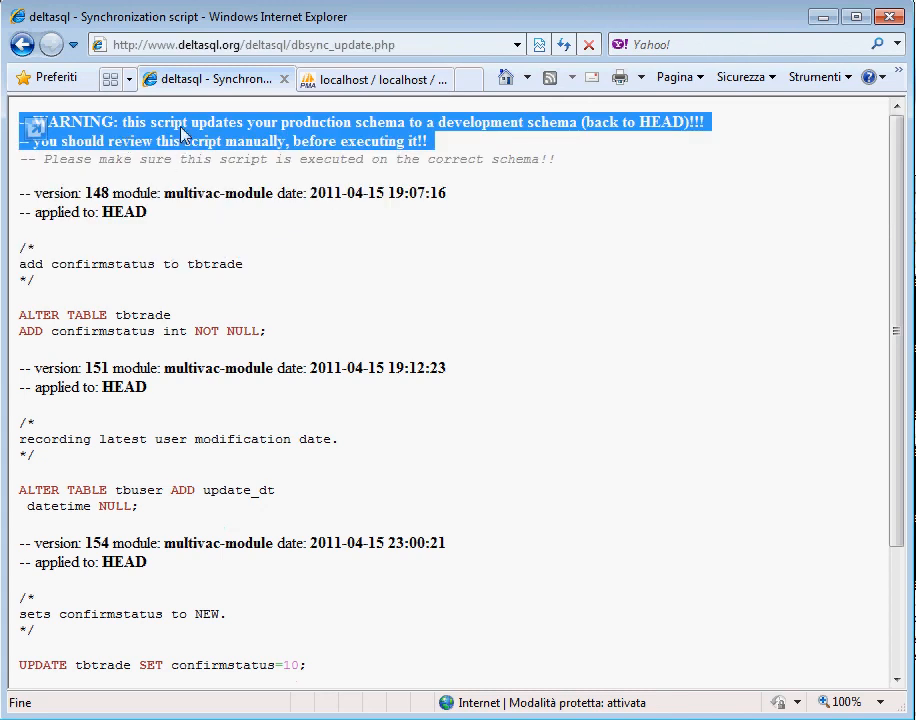
scroll(237, 228, down, 2)
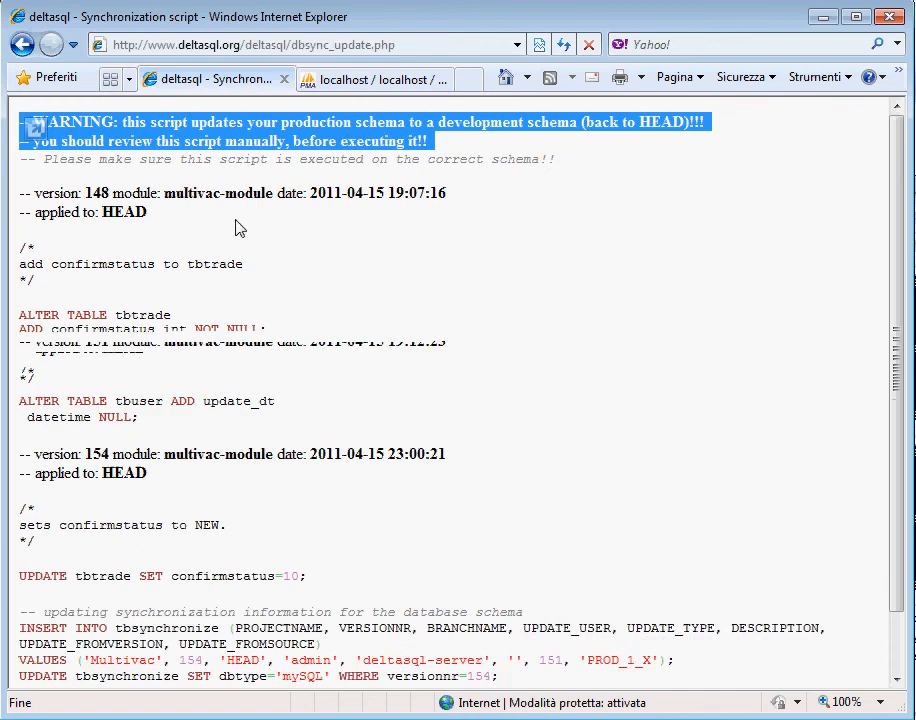
scroll(275, 285, up, 2)
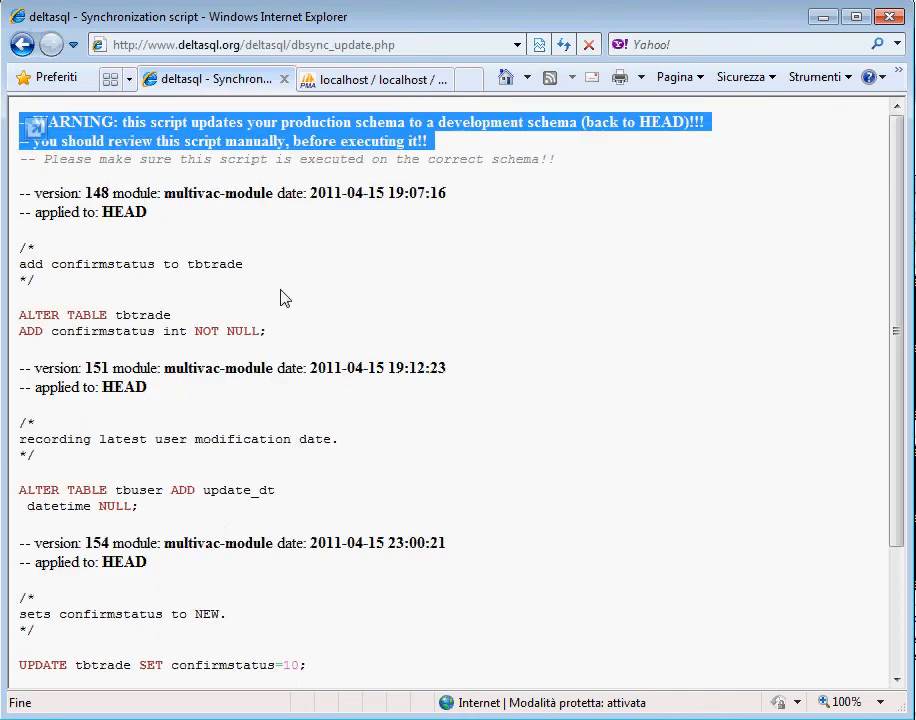
scroll(280, 297, down, 2)
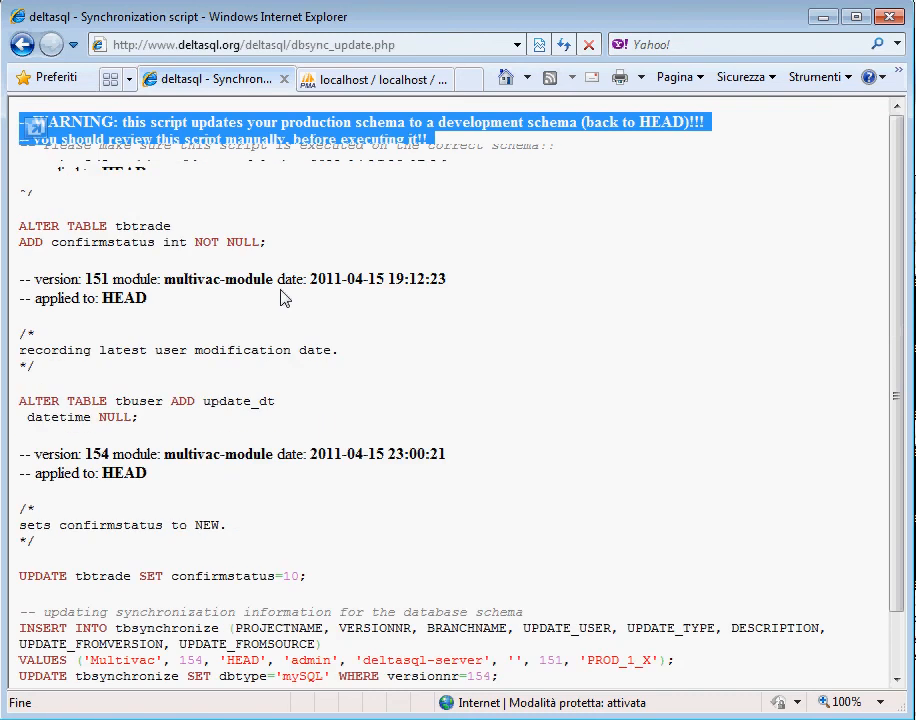
scroll(279, 308, up, 2)
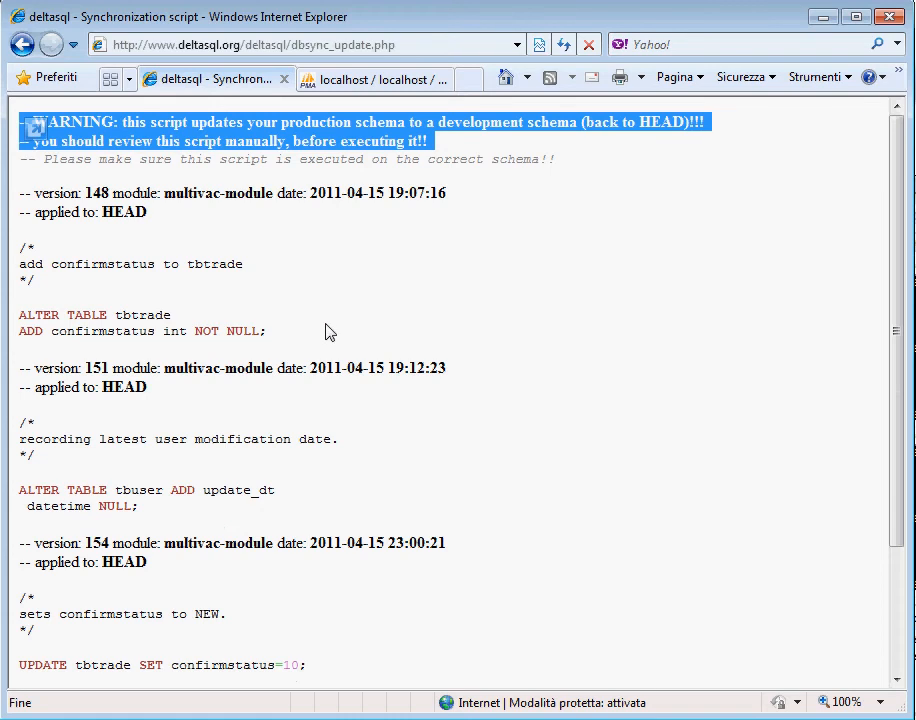
scroll(330, 333, down, 3)
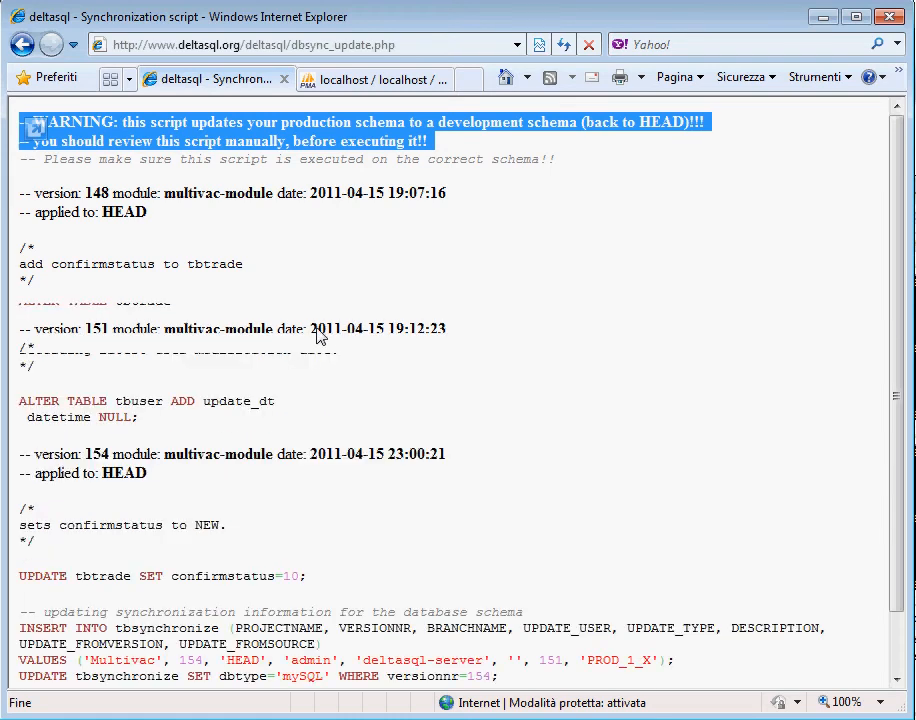
scroll(126, 255, up, 3)
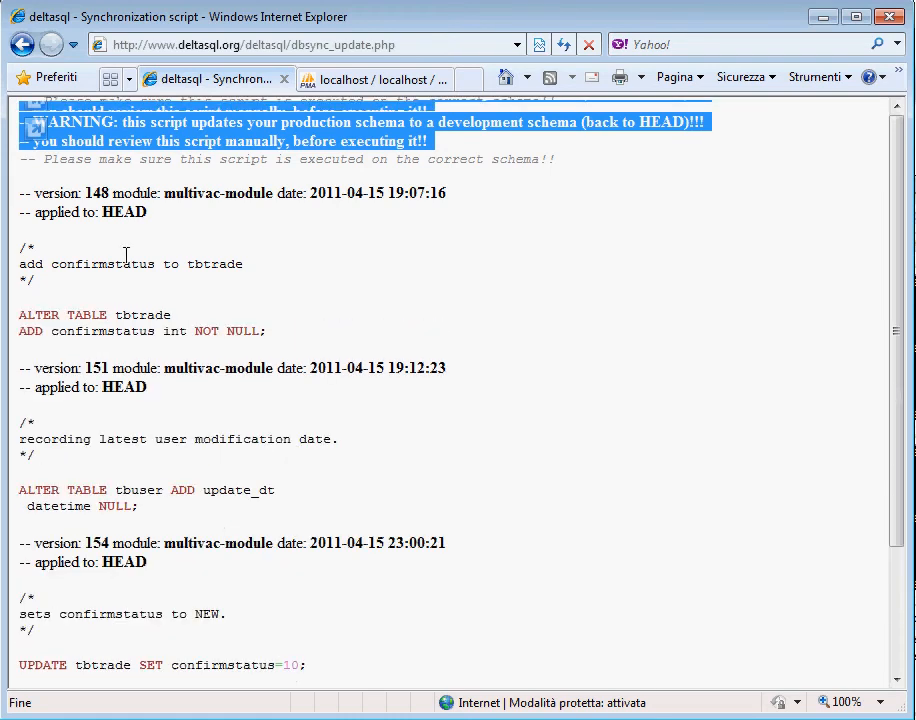
Step: Examine the script's individual version blocks and its closing tbsynchronize statements, including the branch name value
click(22, 191)
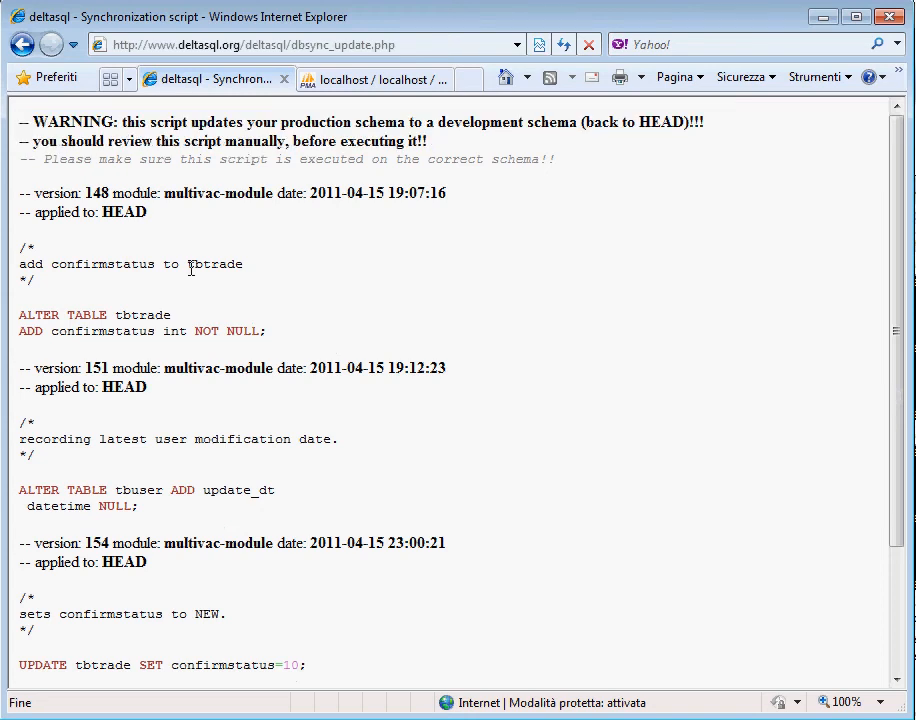
drag(191, 268, 270, 345)
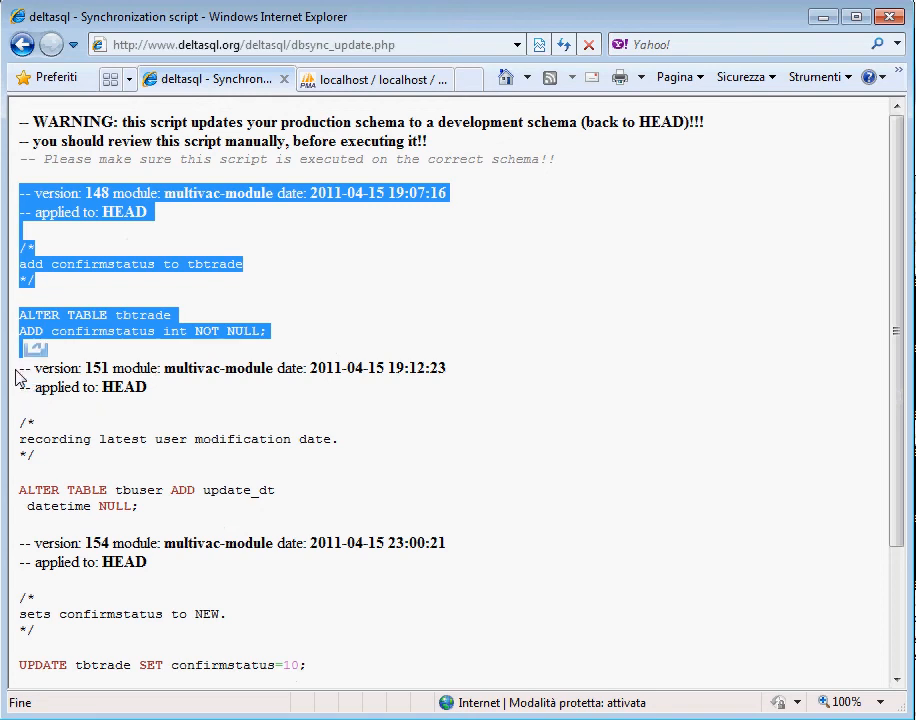
drag(40, 333, 331, 676)
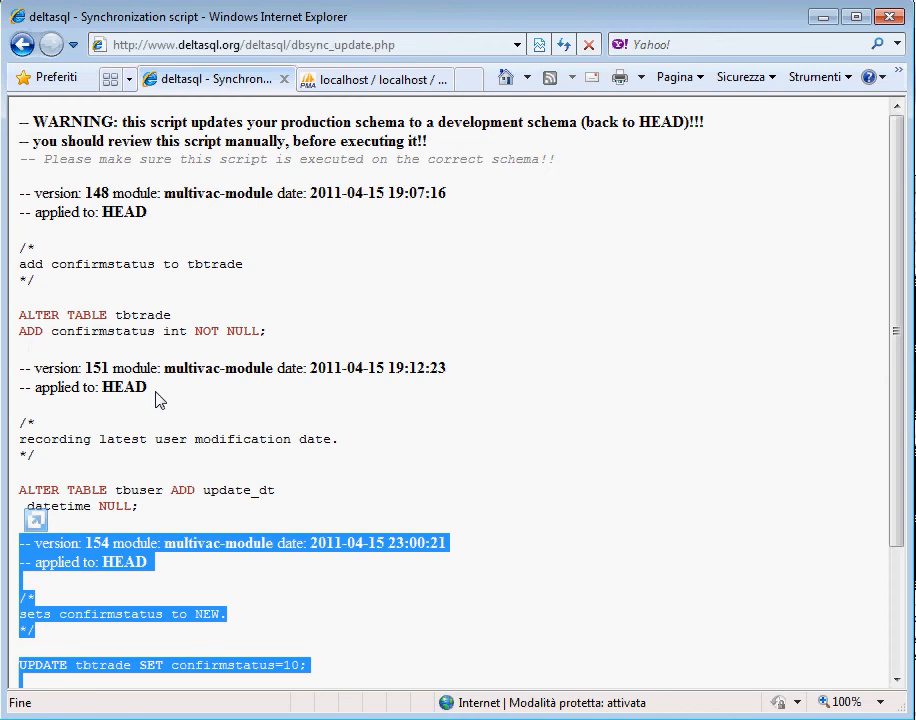
drag(17, 195, 78, 194)
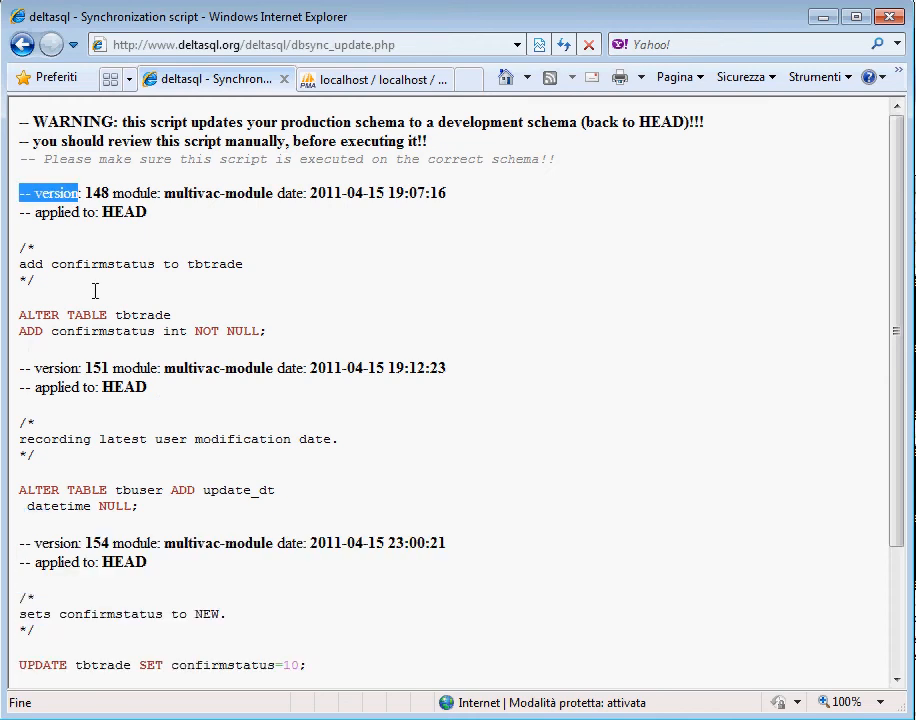
drag(95, 291, 78, 344)
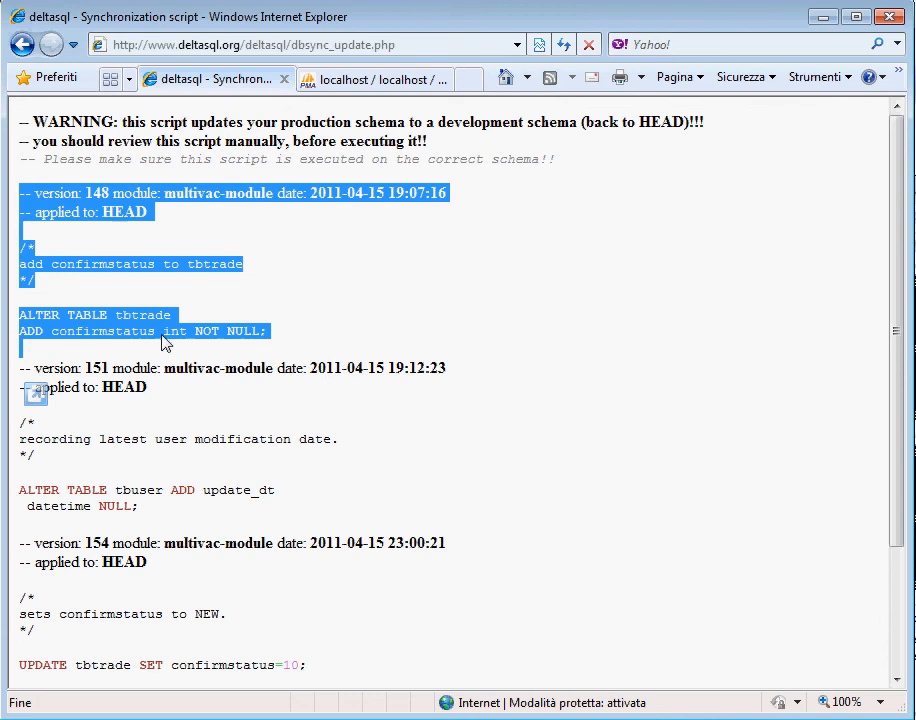
scroll(162, 336, down, 1)
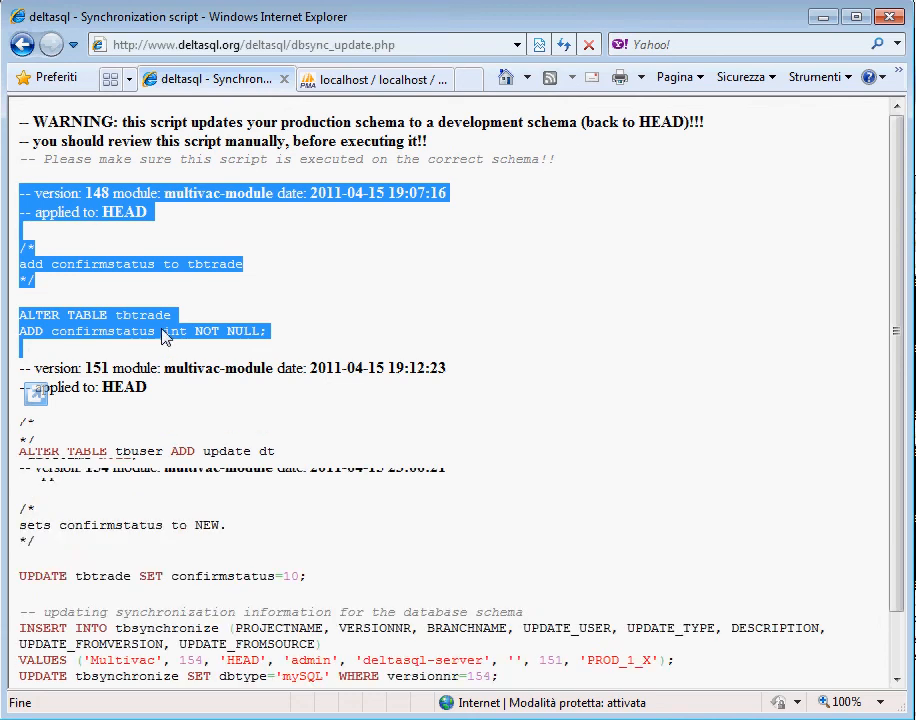
scroll(162, 336, down, 1)
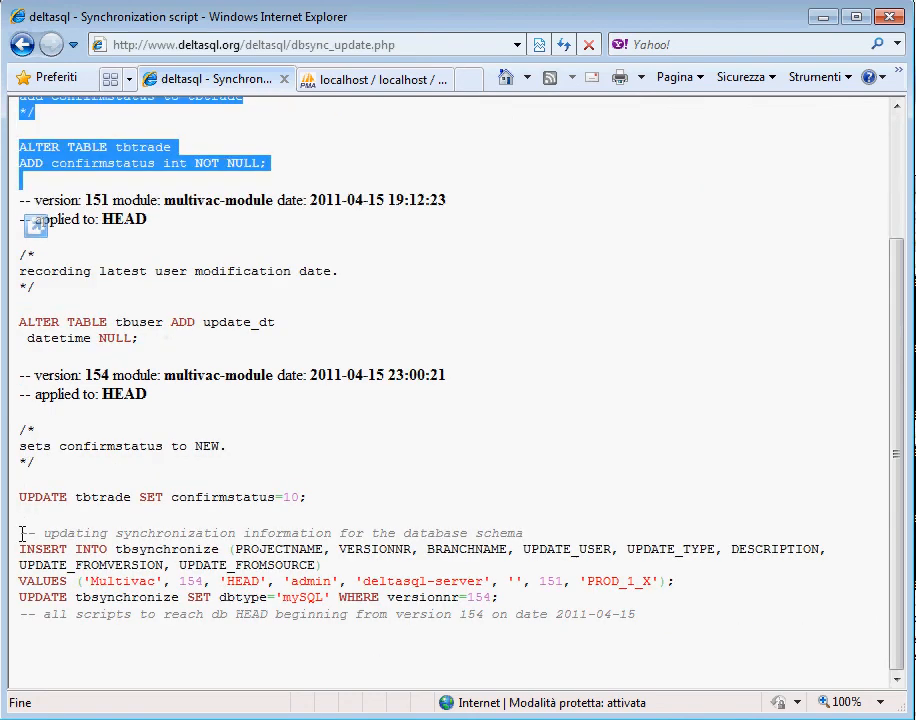
drag(22, 533, 20, 630)
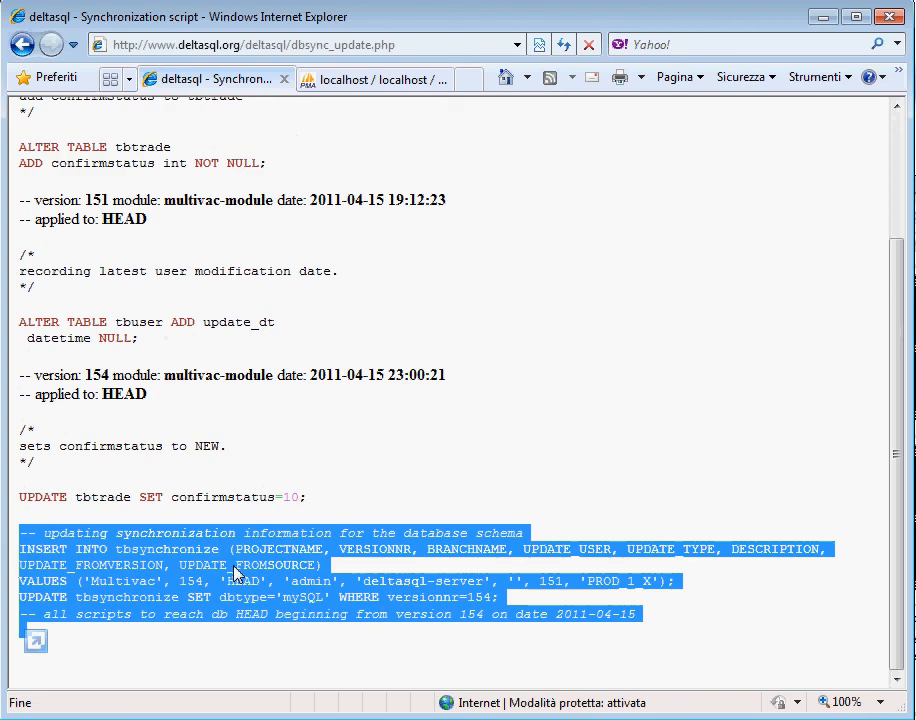
click(491, 566)
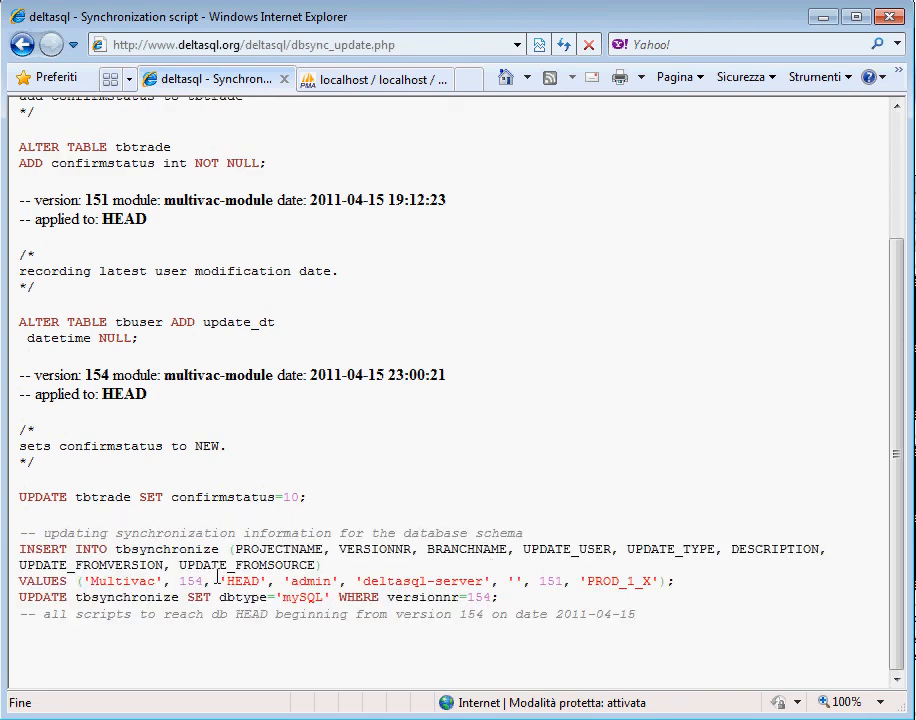
drag(218, 579, 267, 583)
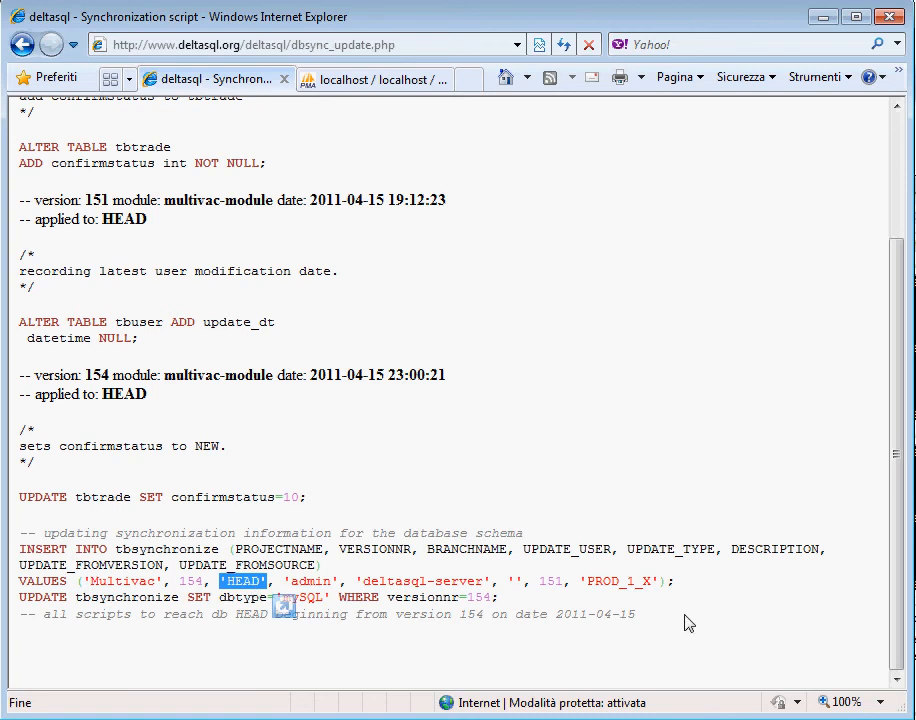
Step: Copy the entire synchronization script and execute it as an SQL query on the multivac database in phpMyAdmin
drag(688, 623, 35, 105)
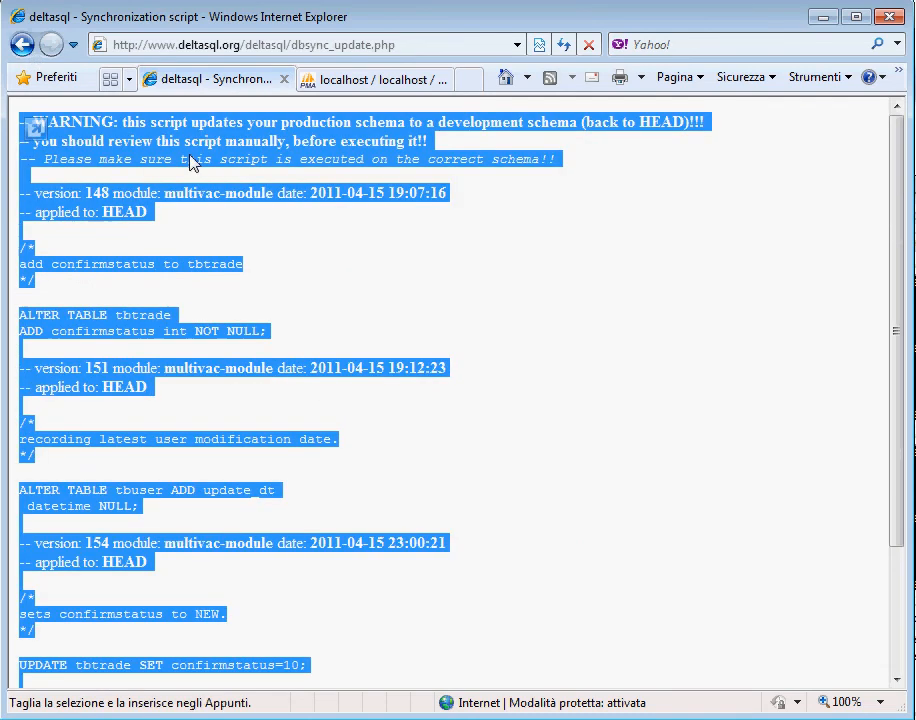
right_click(156, 130)
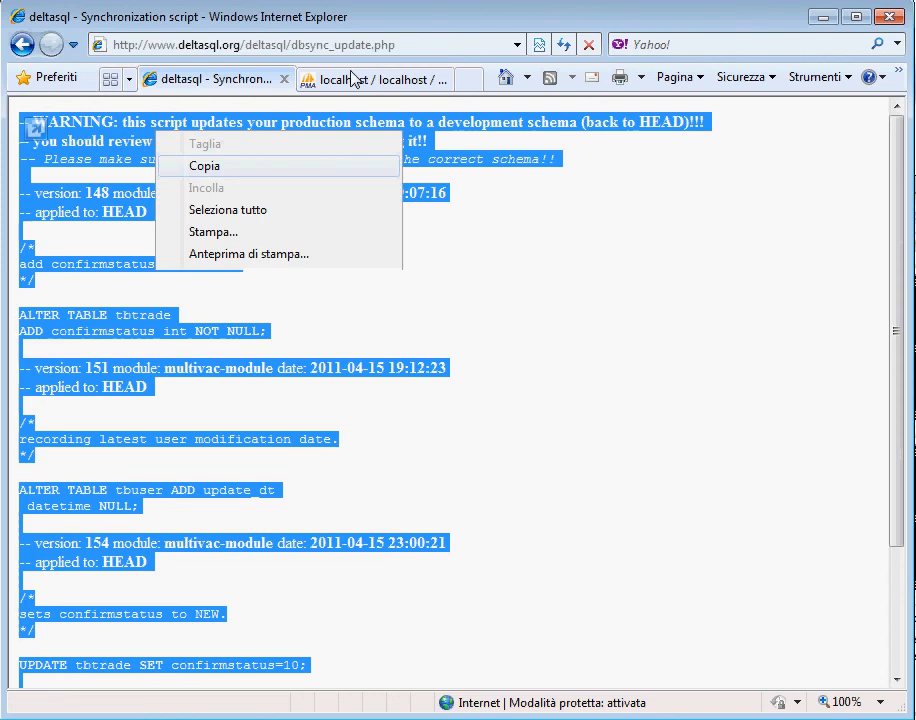
click(352, 78)
click(412, 150)
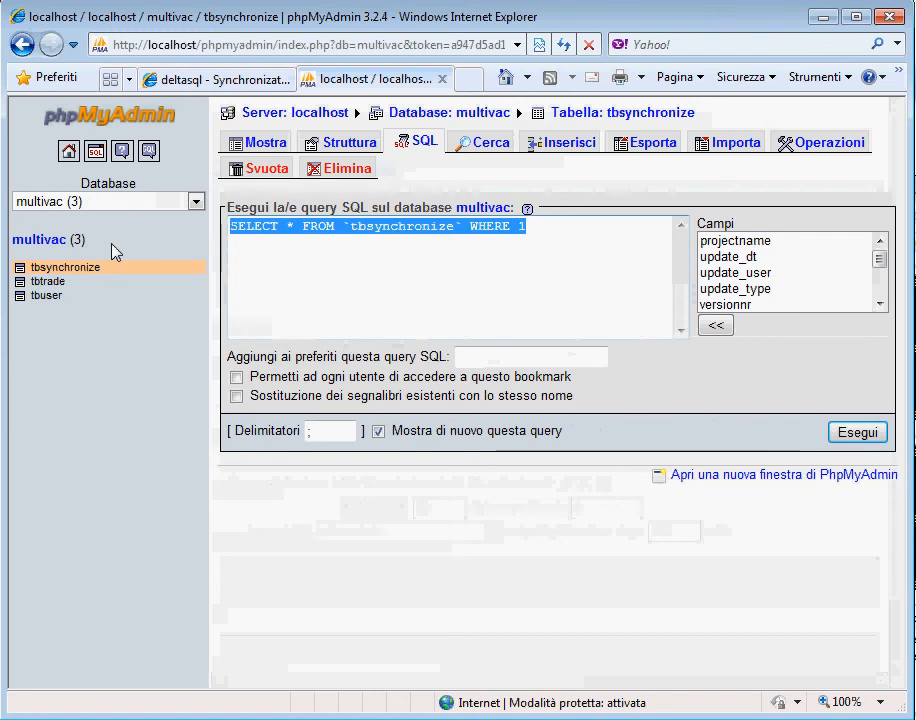
key(ctrl+v)
click(848, 433)
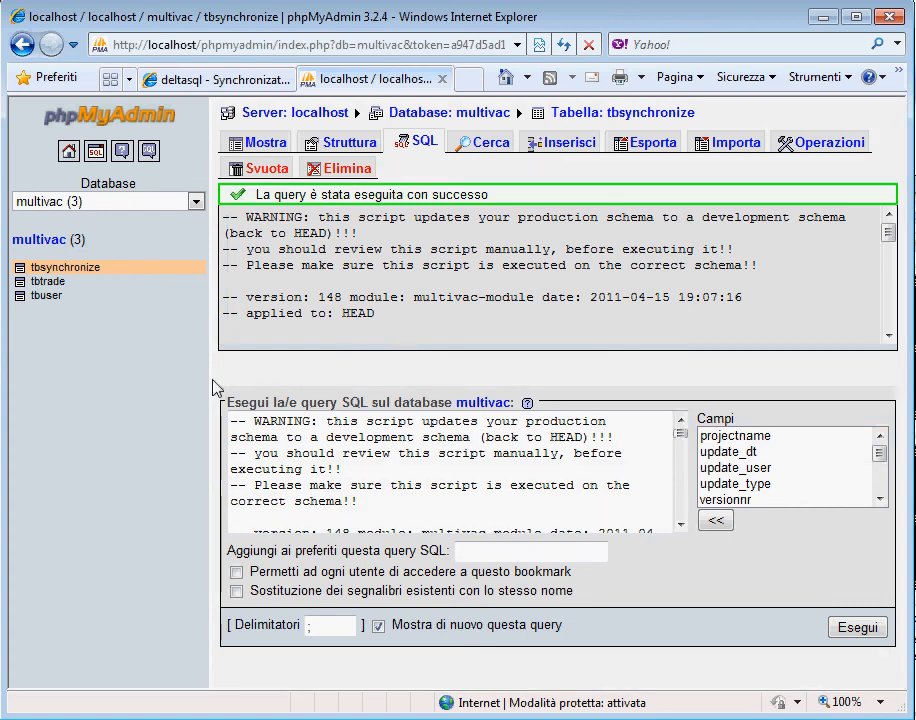
Step: Check the table structures of tbuser and tbtrade in the multivac database
click(46, 296)
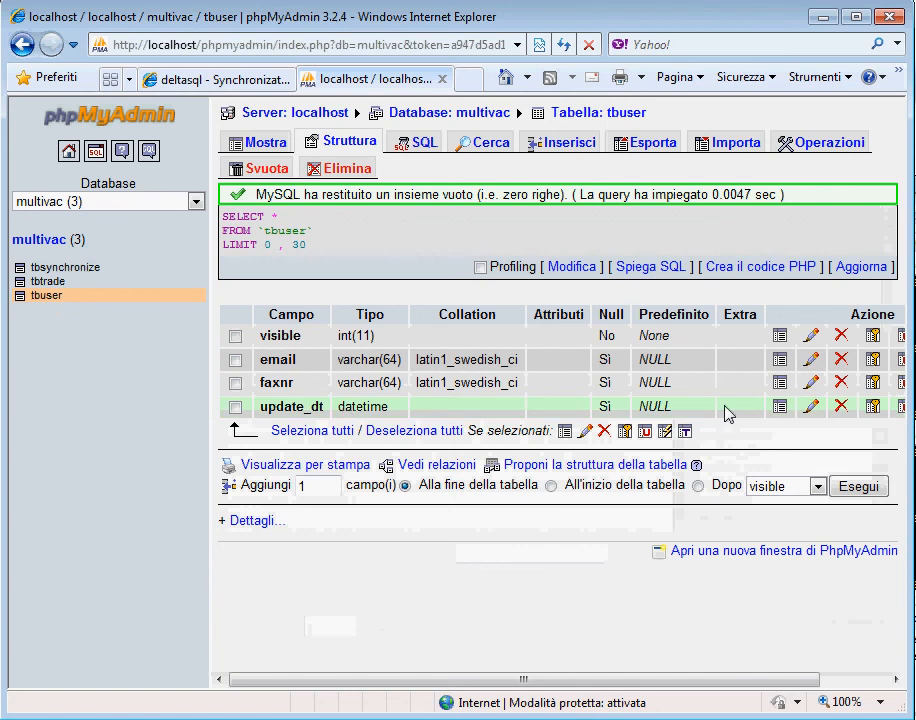
click(58, 283)
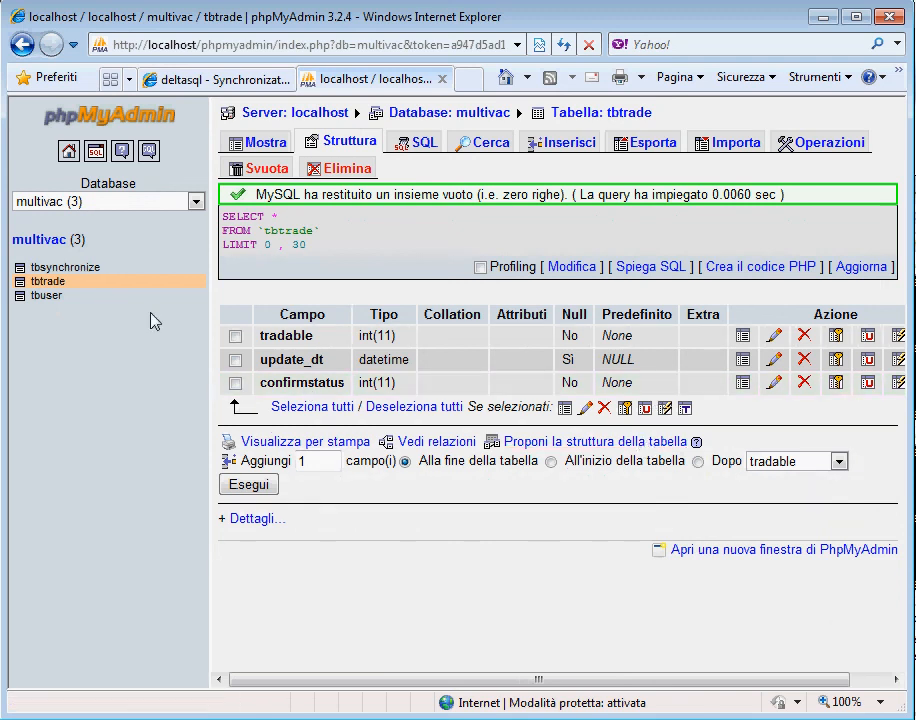
Step: Browse the tbsynchronize table's records and sort them by versionnr in descending order
click(88, 270)
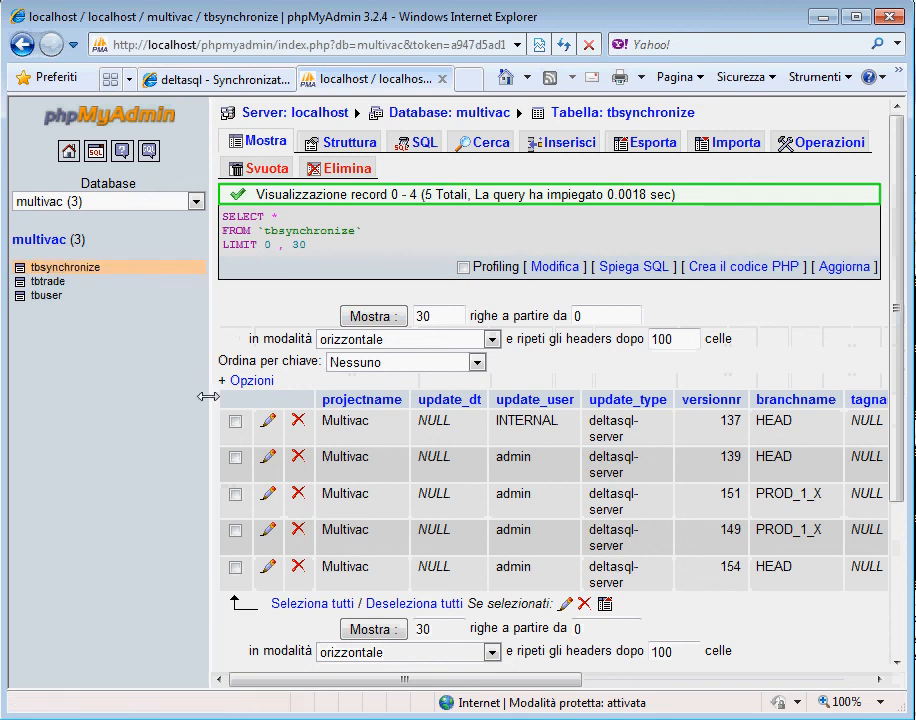
click(731, 401)
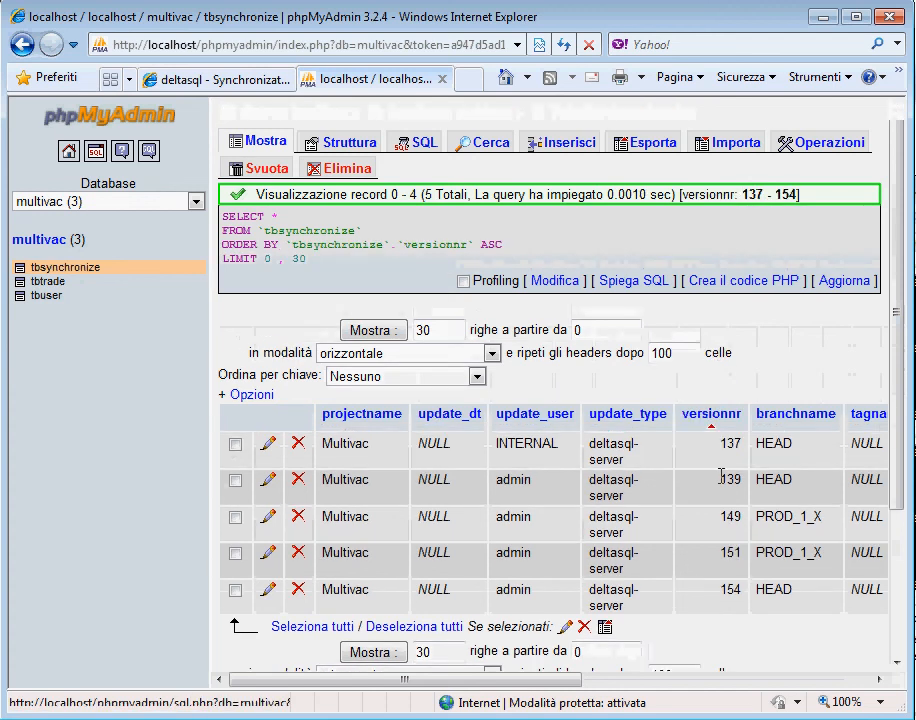
drag(553, 688, 594, 697)
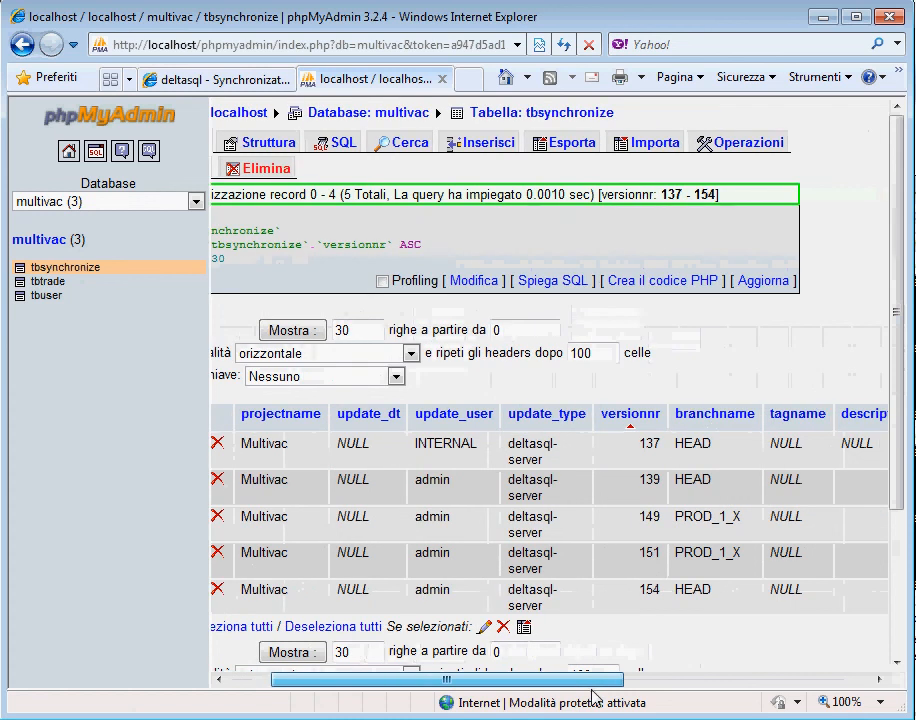
click(630, 414)
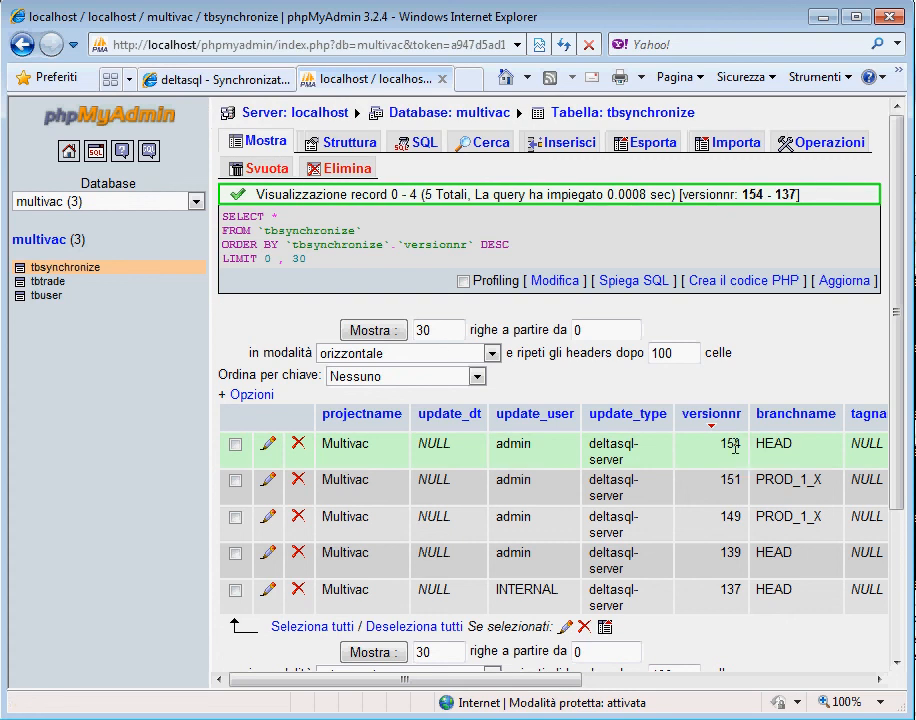
Step: Examine the version numbers and branch names of the three most recent tbsynchronize records
double_click(772, 443)
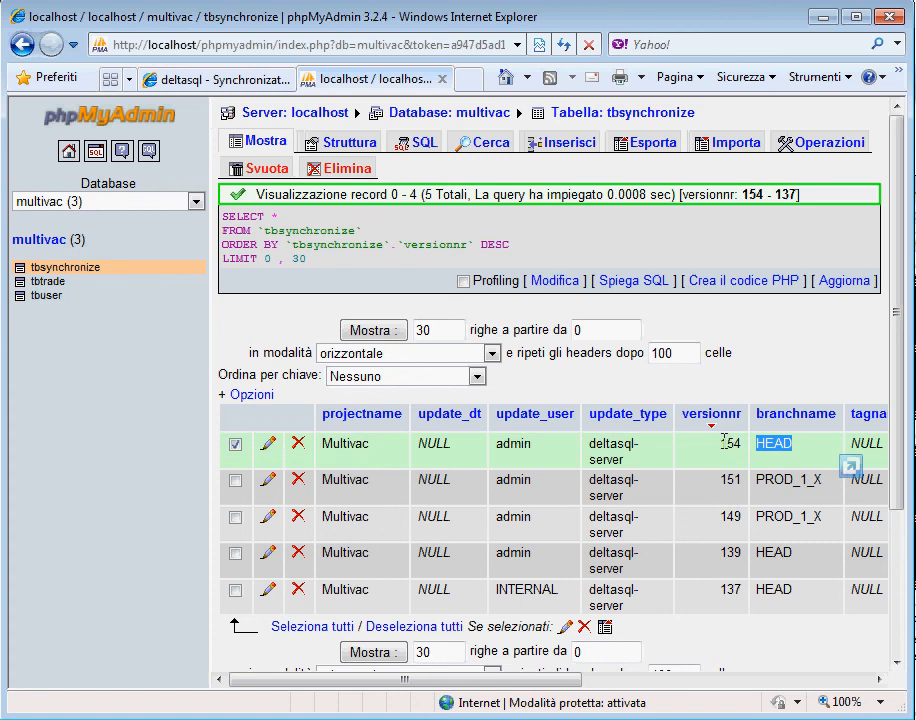
drag(725, 441, 735, 477)
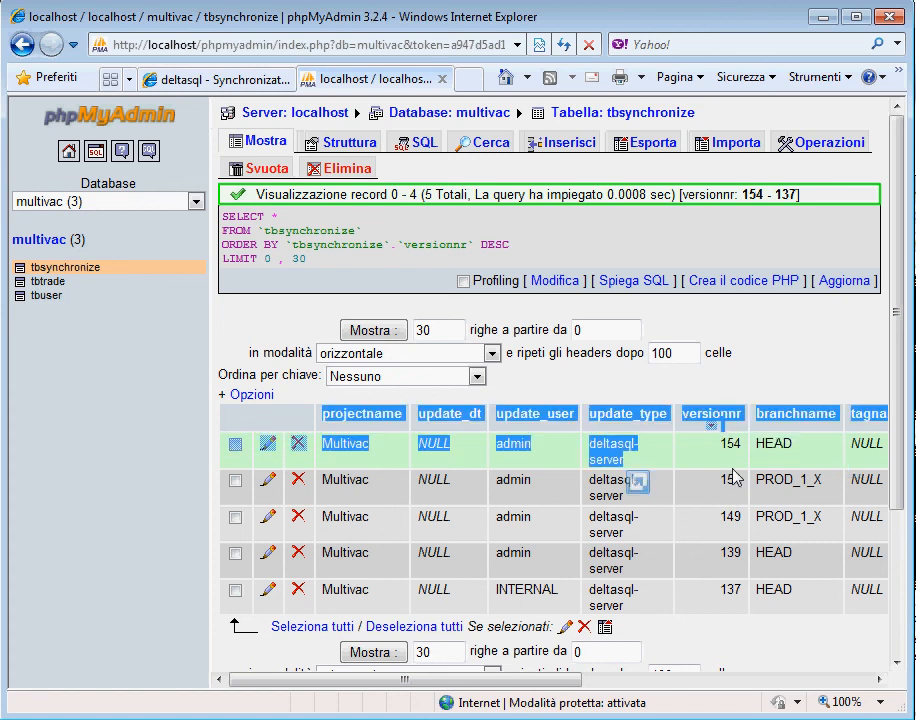
click(724, 479)
drag(724, 479, 742, 486)
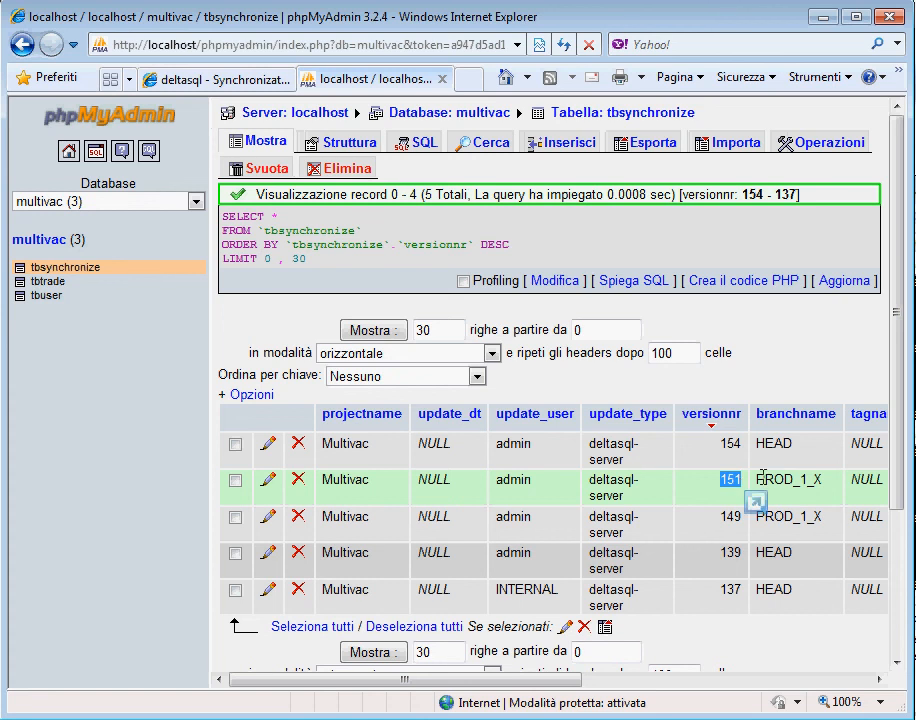
double_click(762, 478)
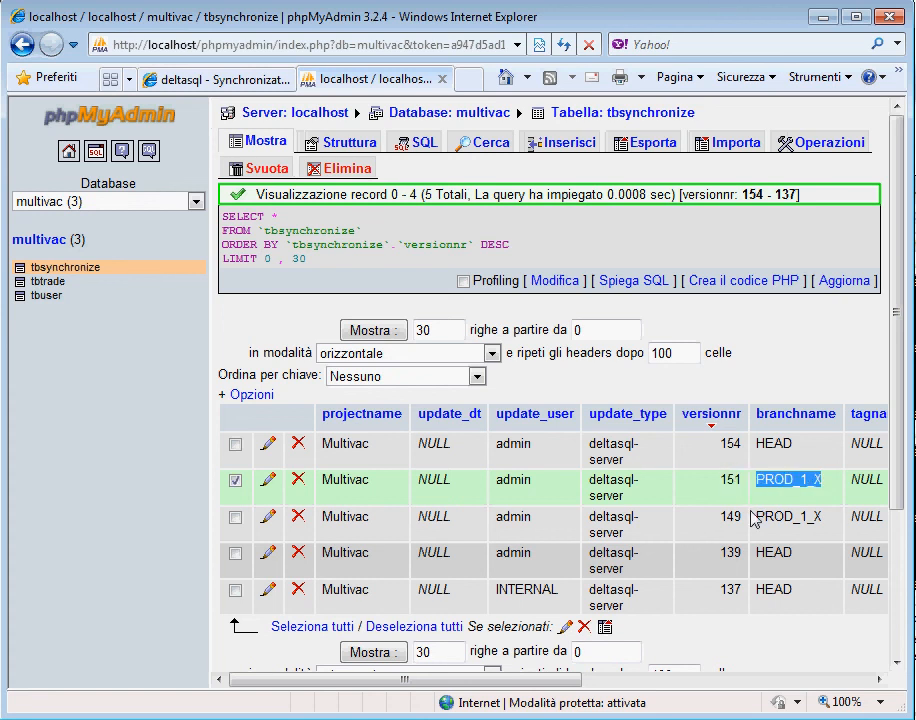
double_click(768, 522)
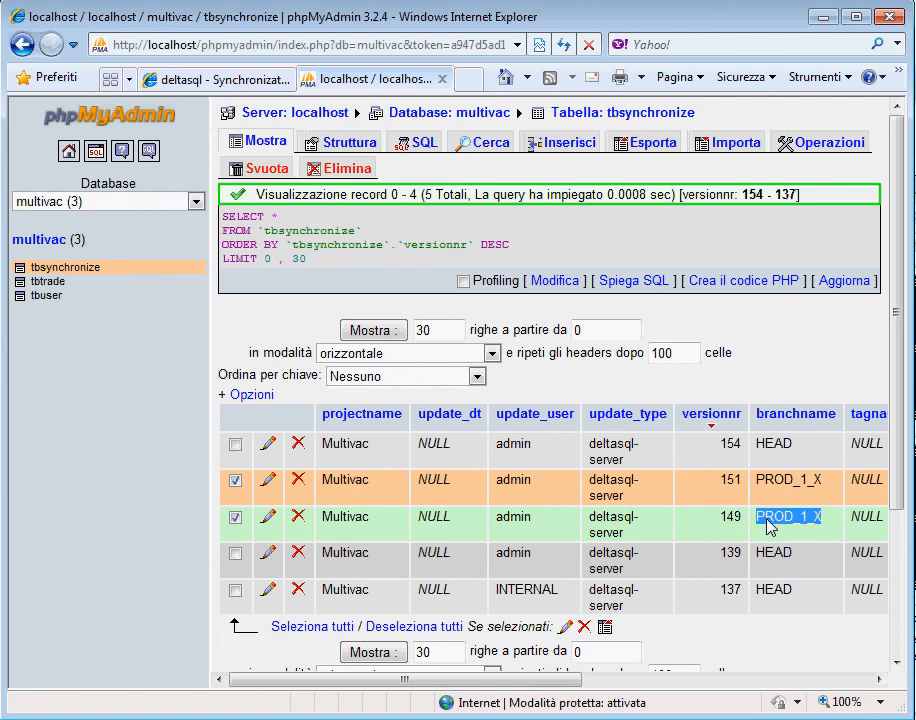
drag(720, 518, 742, 508)
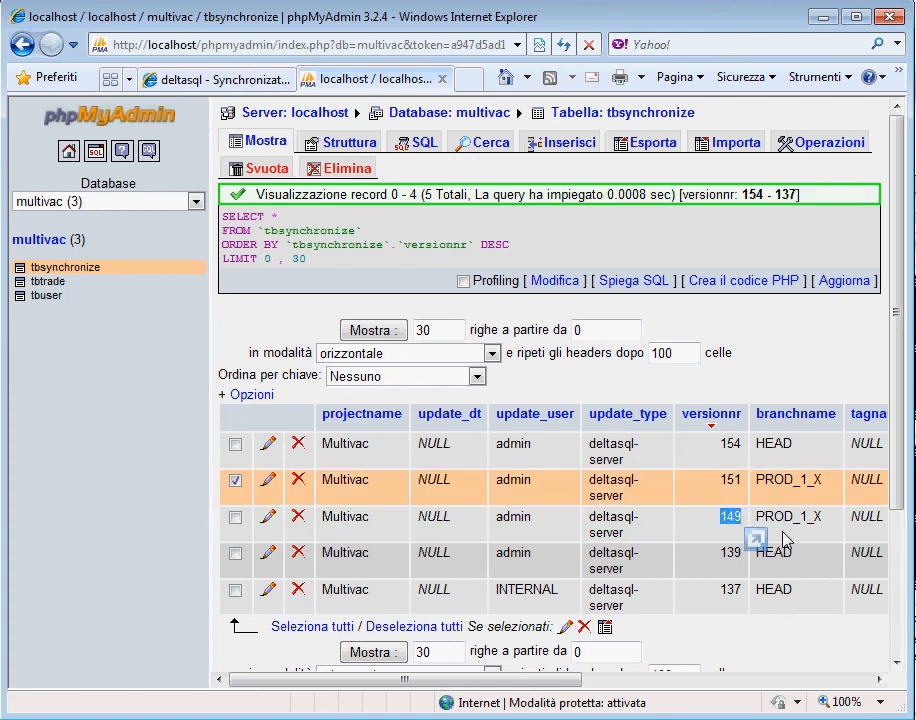